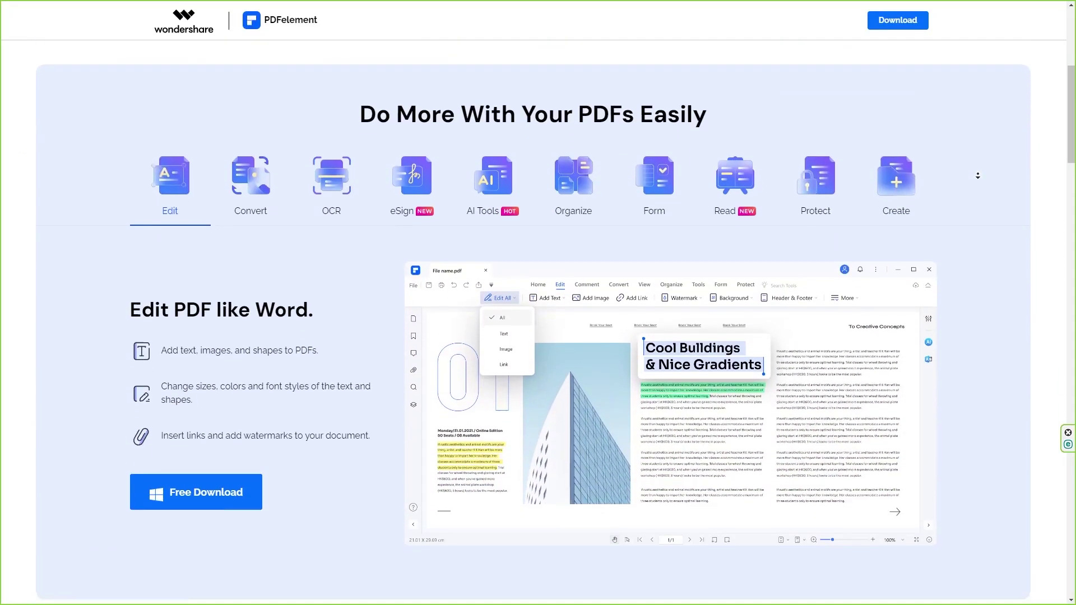
- Scroll down the product page and advance the industry carousel past Legal & Government to Small Business
scroll(977, 175, down, 2)
scroll(977, 176, down, 2)
scroll(976, 178, down, 2)
scroll(975, 180, down, 2)
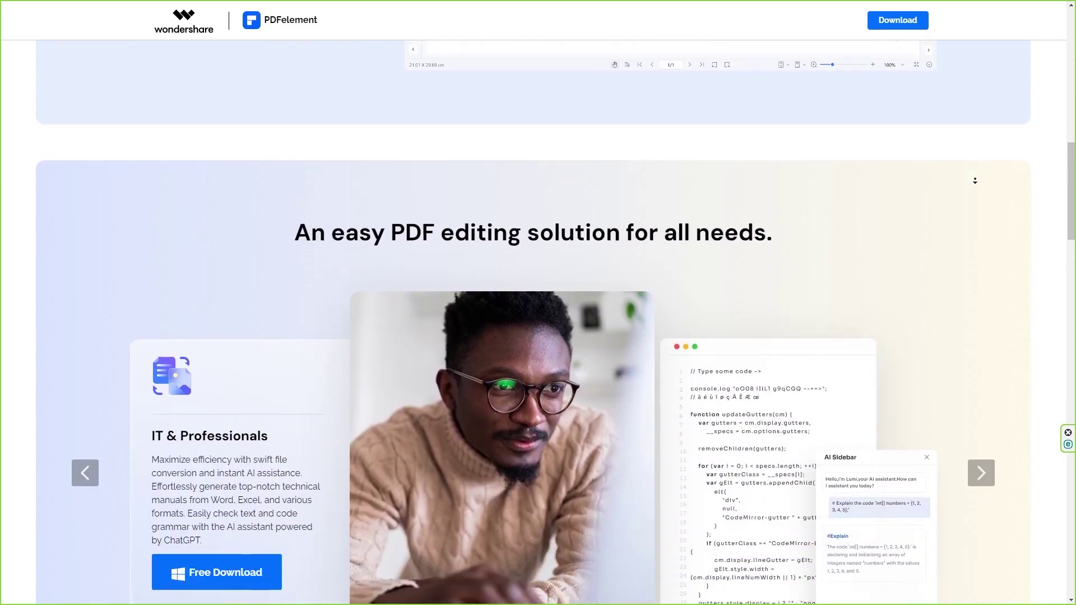
scroll(975, 180, down, 2)
scroll(975, 180, down, 2)
scroll(975, 180, down, 2)
scroll(978, 311, up, 4)
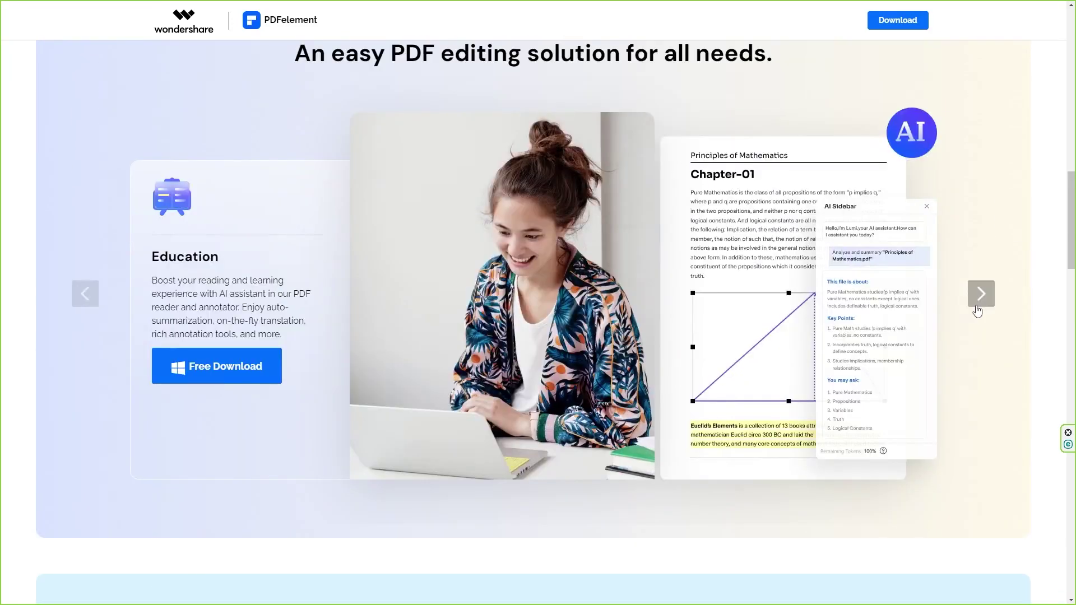
click(977, 311)
click(977, 311)
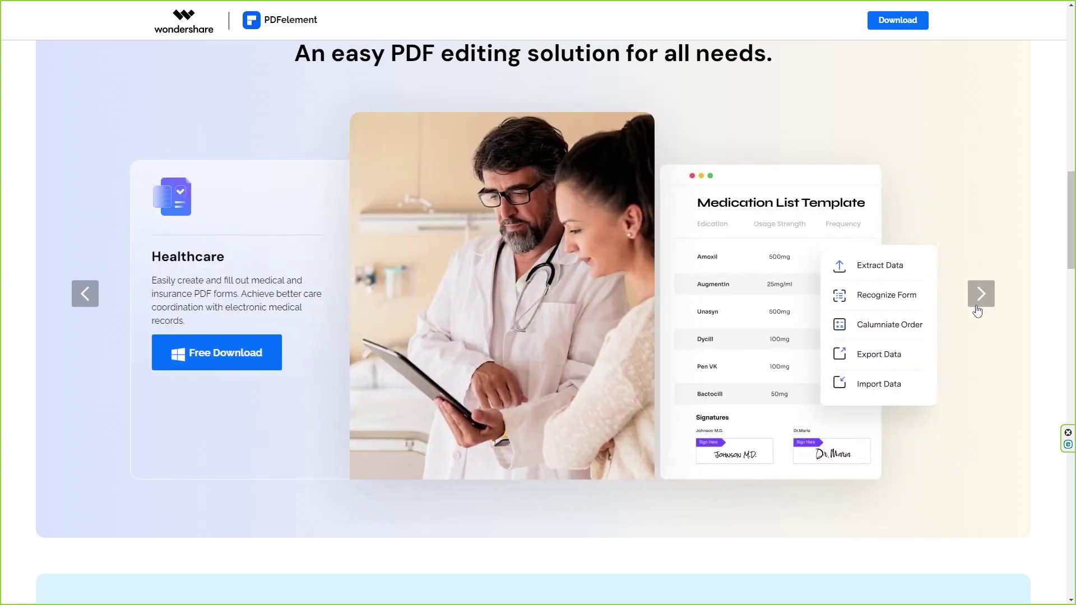
click(977, 311)
click(978, 311)
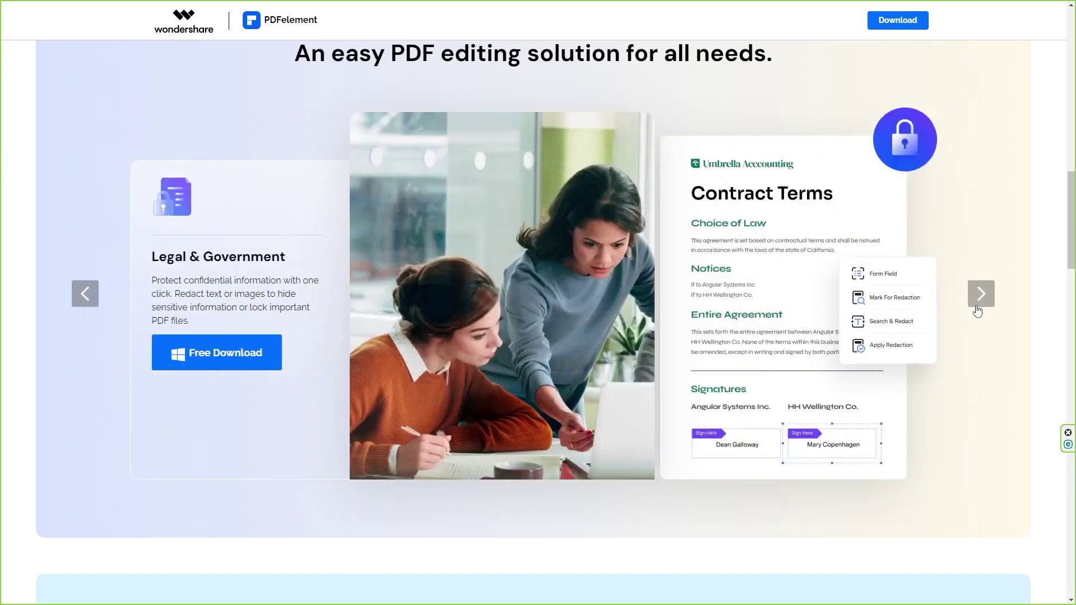
click(977, 311)
- Scroll to the testimonials and click through the next three review dots
scroll(872, 451, down, 9)
scroll(930, 452, down, 2)
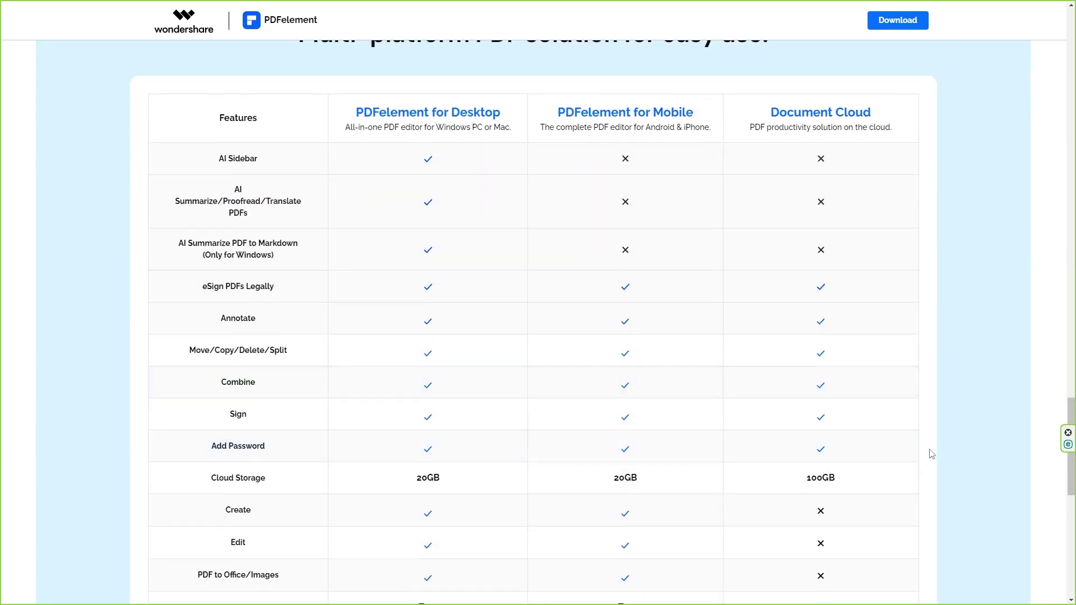
scroll(934, 456, down, 3)
scroll(936, 455, down, 4)
scroll(940, 454, down, 4)
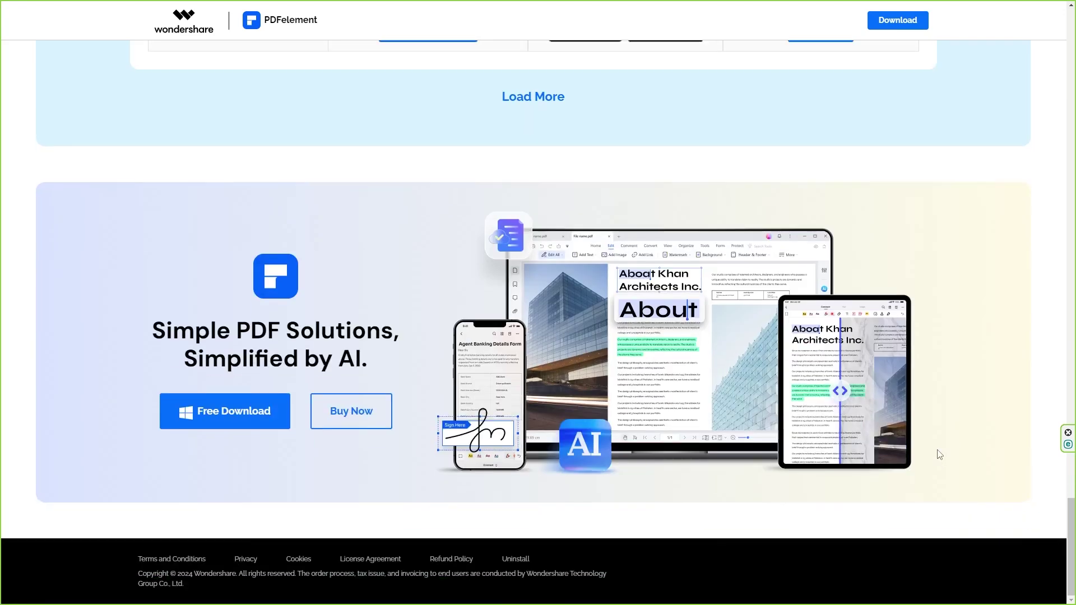
scroll(493, 459, up, 15)
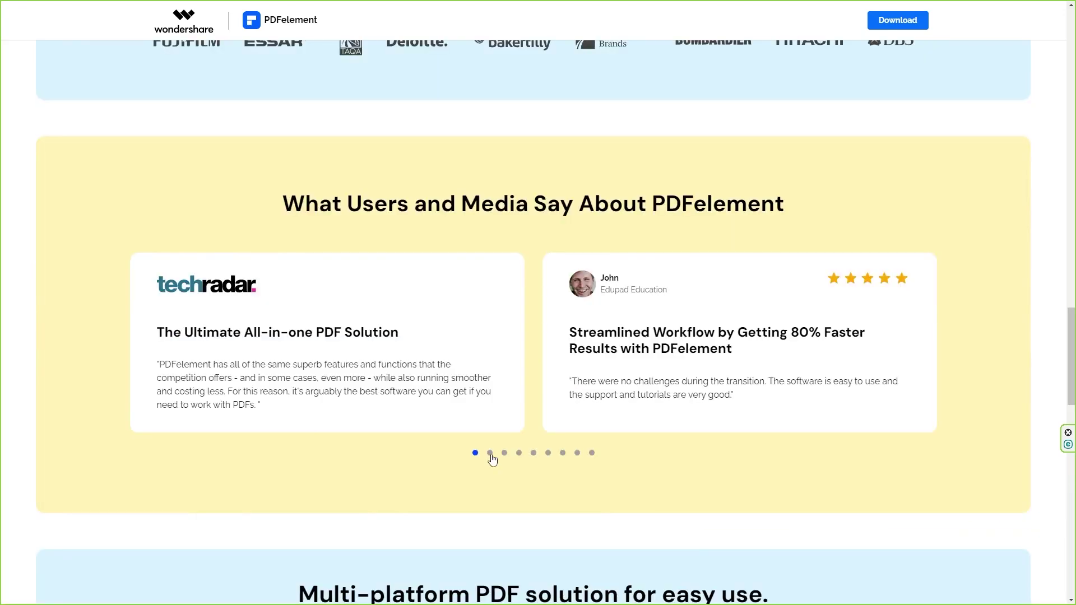
click(491, 455)
click(505, 455)
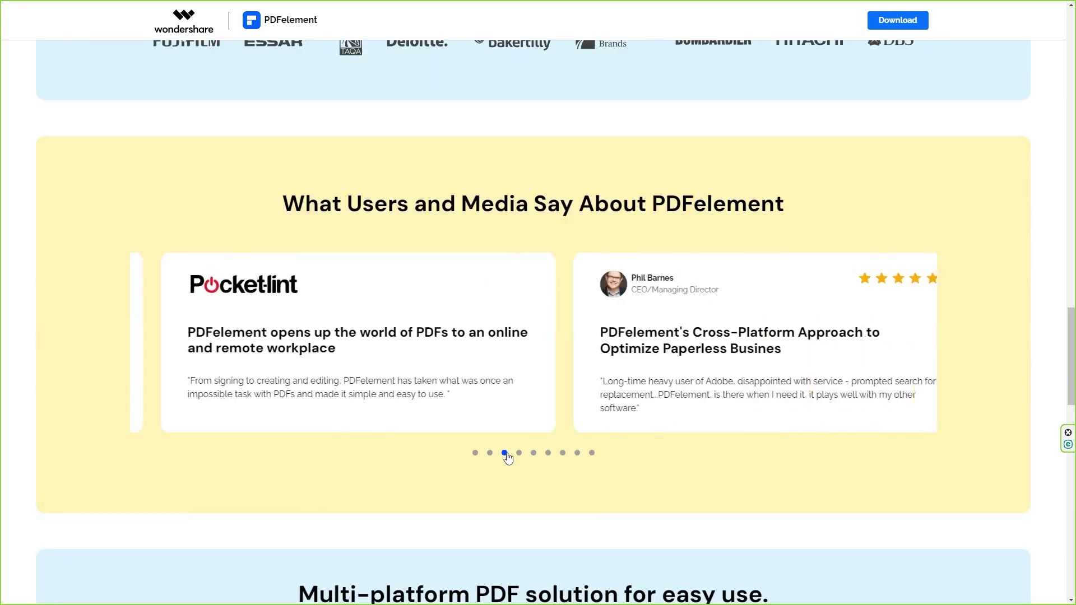
click(519, 455)
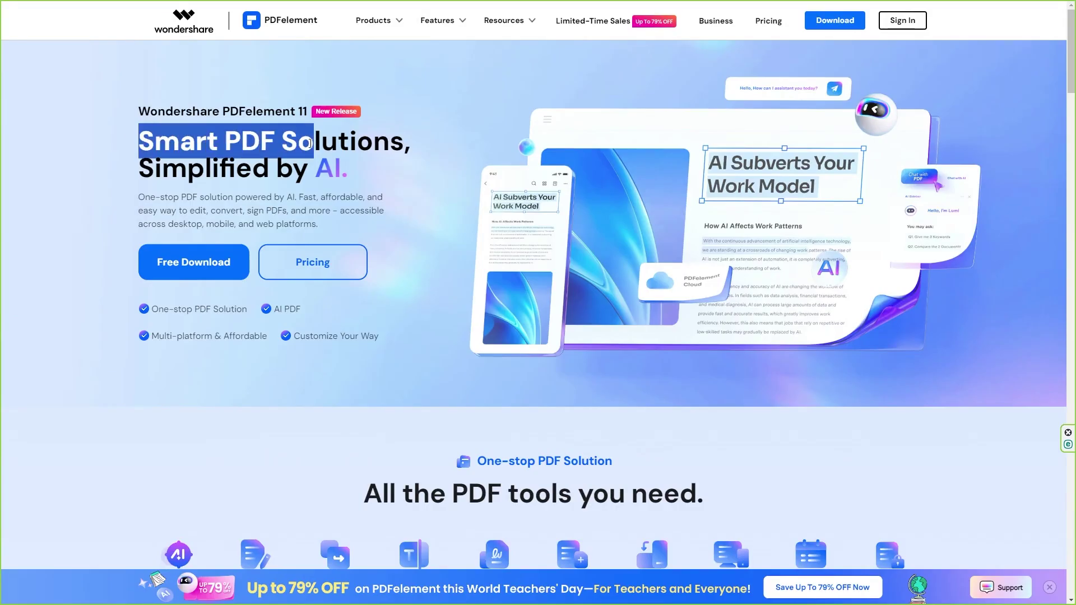
- Scroll down the PDFelement 11 home page to the use-case carousel
drag(310, 143, 348, 171)
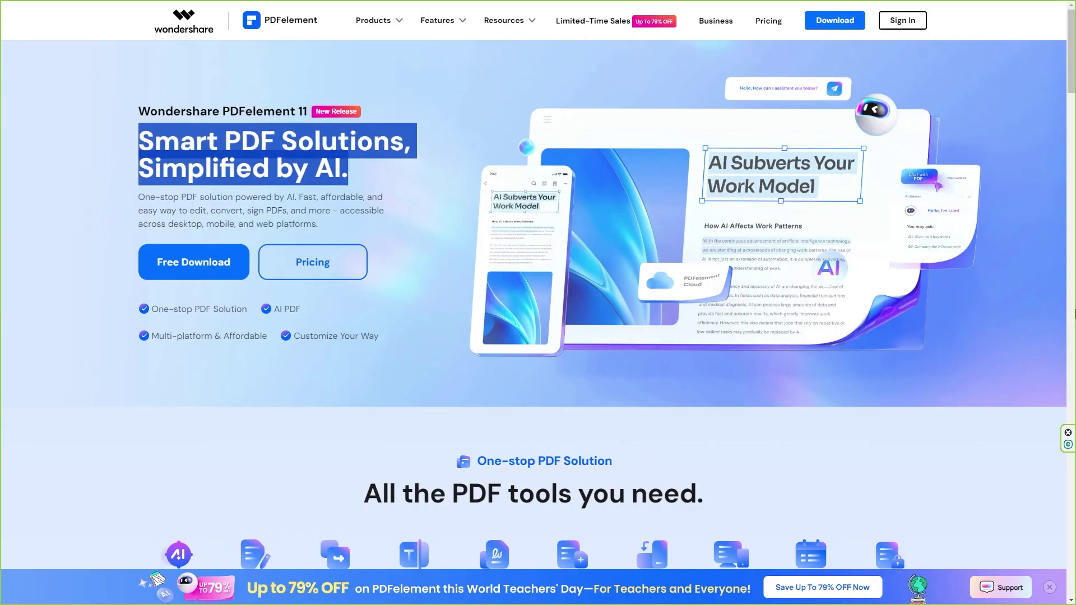
scroll(1000, 315, down, 12)
scroll(1000, 315, down, 5)
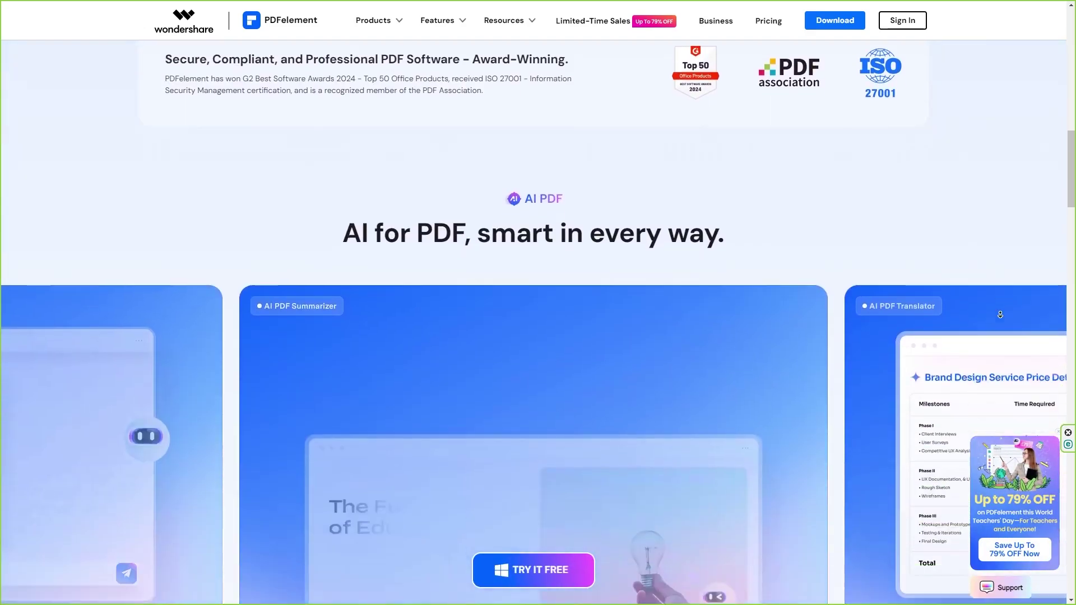
scroll(1001, 314, down, 5)
scroll(1001, 314, down, 5)
scroll(1000, 314, down, 5)
scroll(1000, 314, down, 5)
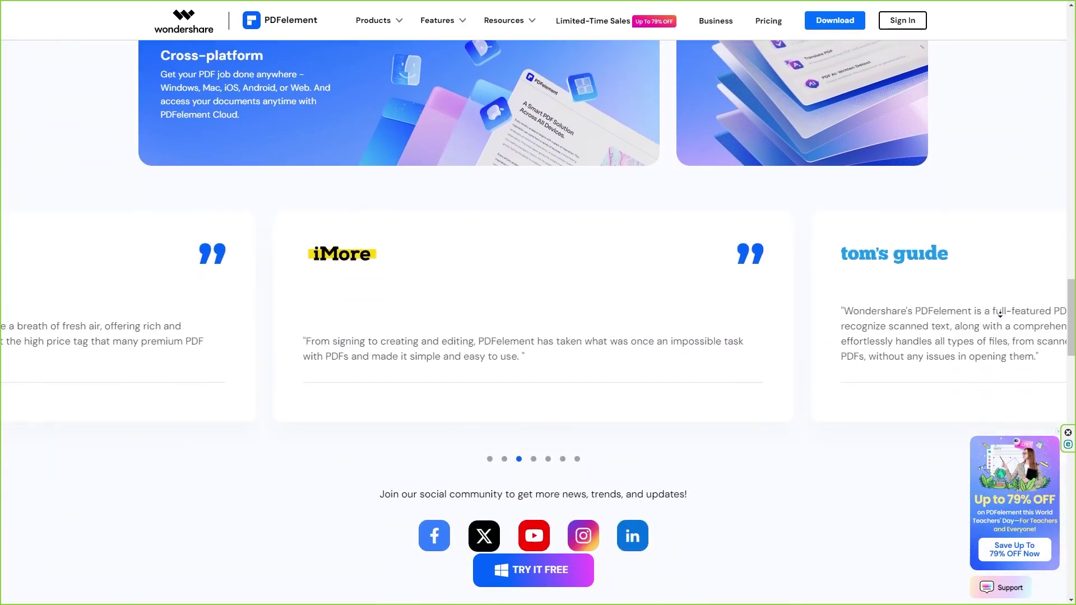
scroll(1000, 314, down, 5)
scroll(1000, 314, down, 5)
scroll(1000, 314, down, 5)
scroll(1001, 314, down, 5)
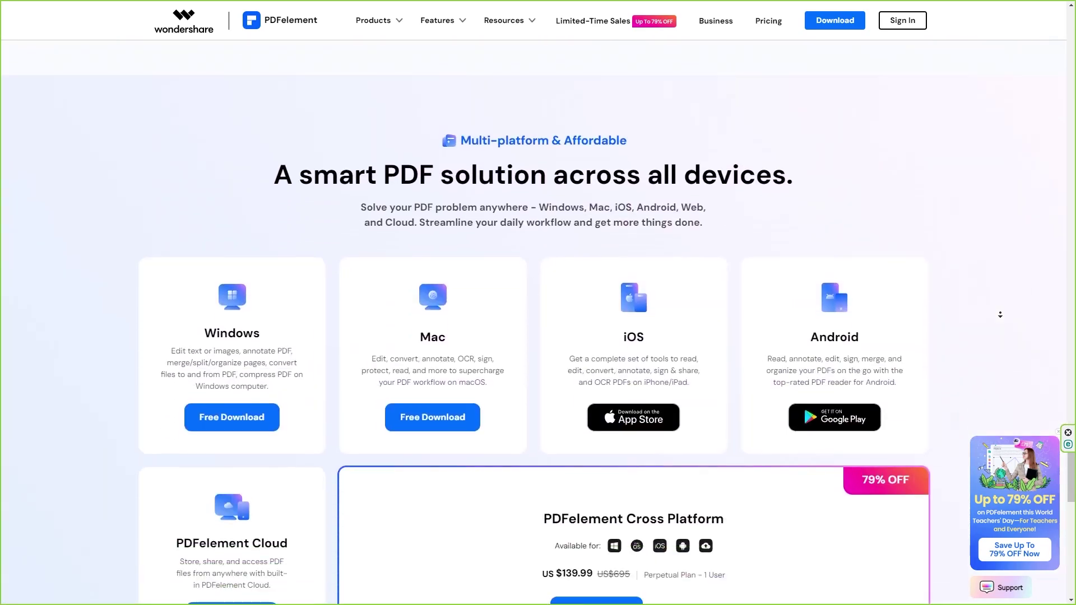
scroll(1000, 314, down, 5)
scroll(1001, 314, down, 5)
scroll(1000, 314, down, 3)
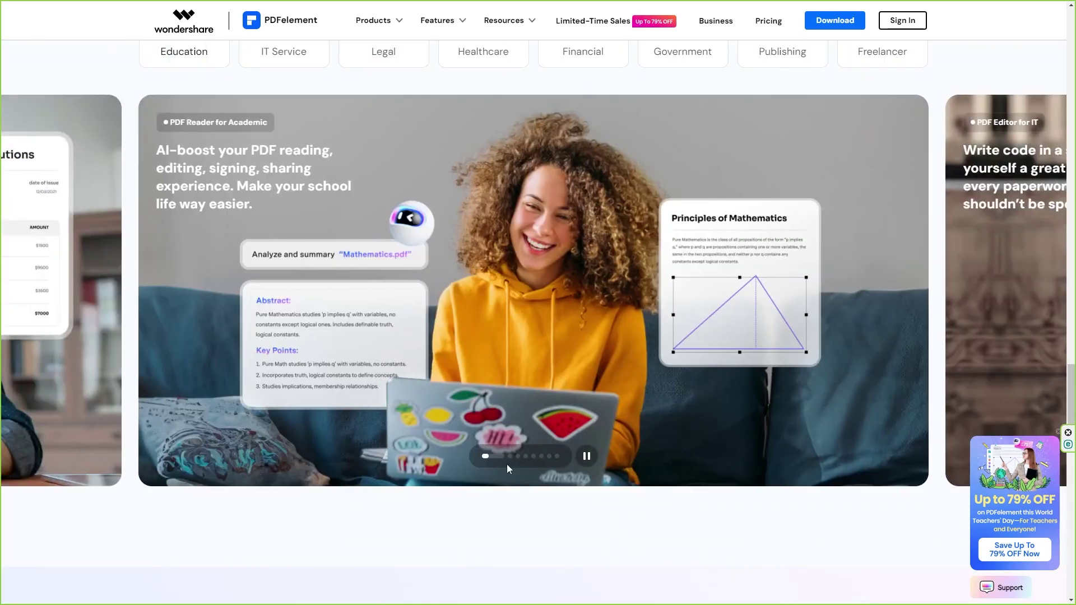
- Show the IT Service, Healthcare, Government, Publishing and Freelancer use-case slides
click(509, 462)
click(521, 458)
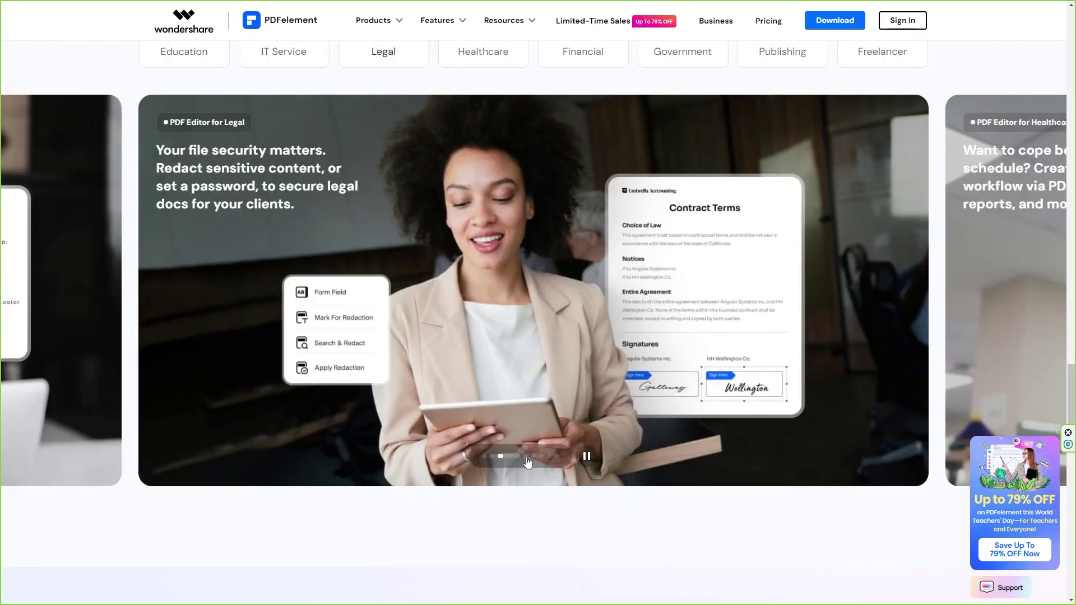
click(537, 459)
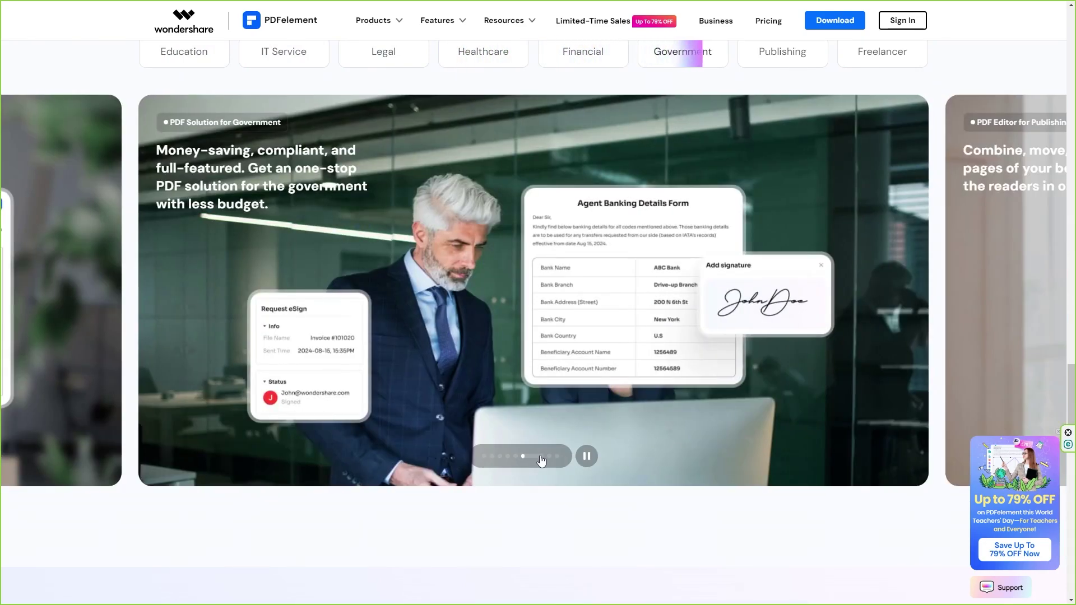
click(552, 462)
click(557, 460)
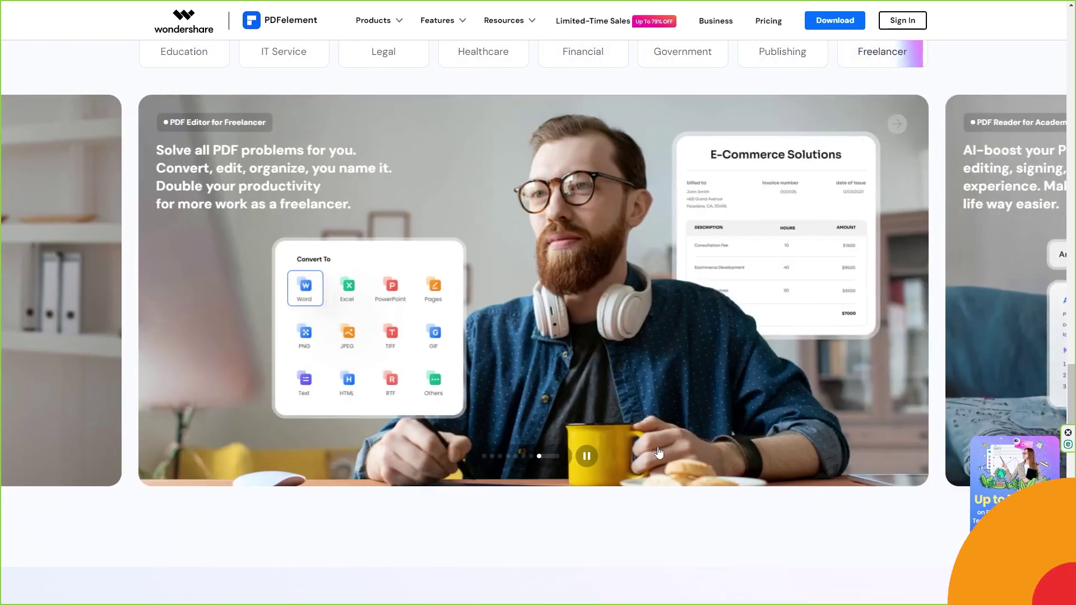
- Scroll the AI Chat with PDF page down to the AI preference settings section
scroll(961, 152, down, 5)
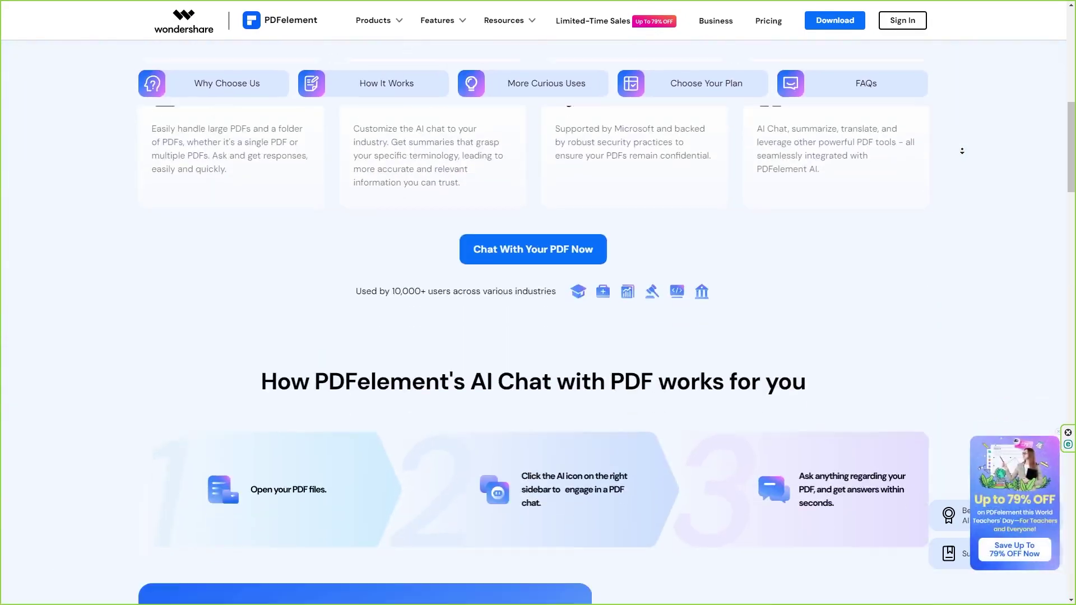
scroll(962, 151, down, 5)
scroll(961, 151, down, 5)
scroll(961, 151, down, 5)
scroll(962, 151, down, 5)
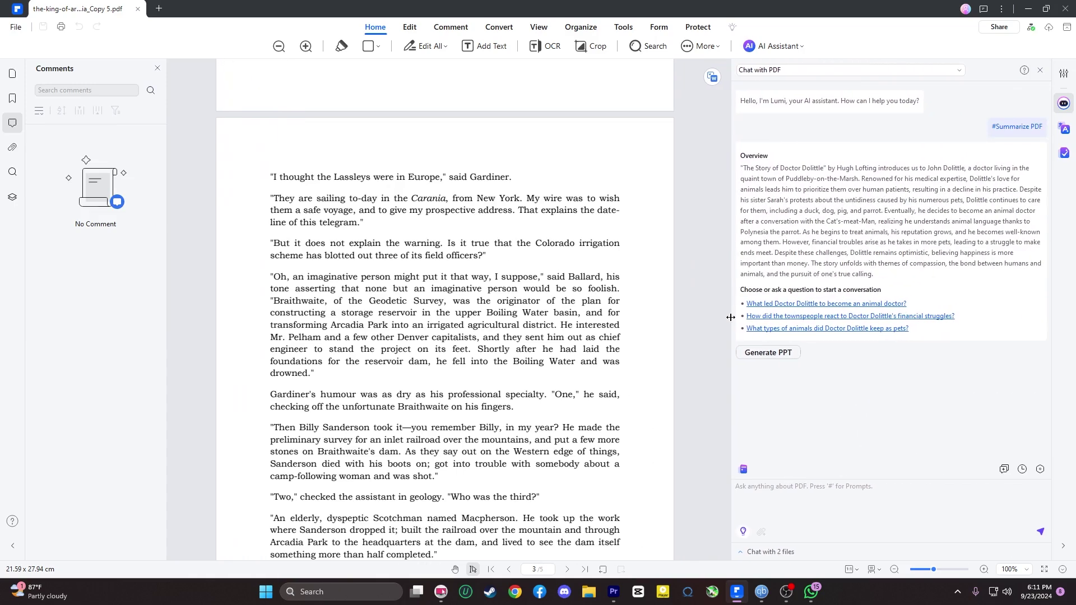
- Open the-story-of-doctor-dolittle.pdf from Recent Files and ask the AI Assistant to summarize it
drag(775, 178, 887, 230)
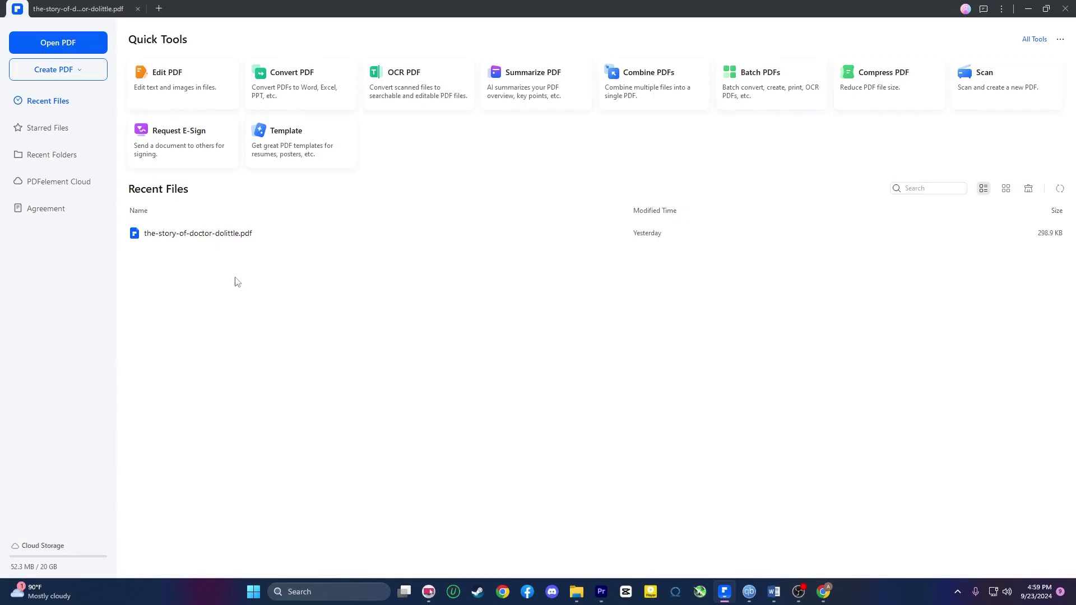
click(209, 235)
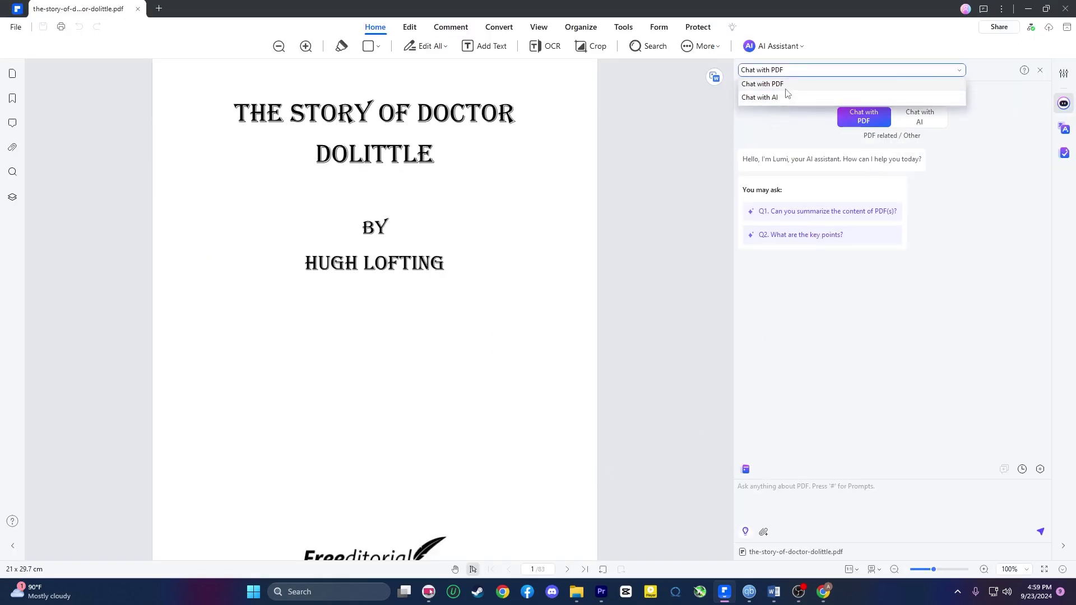
click(745, 469)
- Scroll the AI summary, widen the chat panel and select the summary text
scroll(500, 428, down, 10)
scroll(502, 431, down, 10)
scroll(503, 430, down, 10)
scroll(503, 431, down, 10)
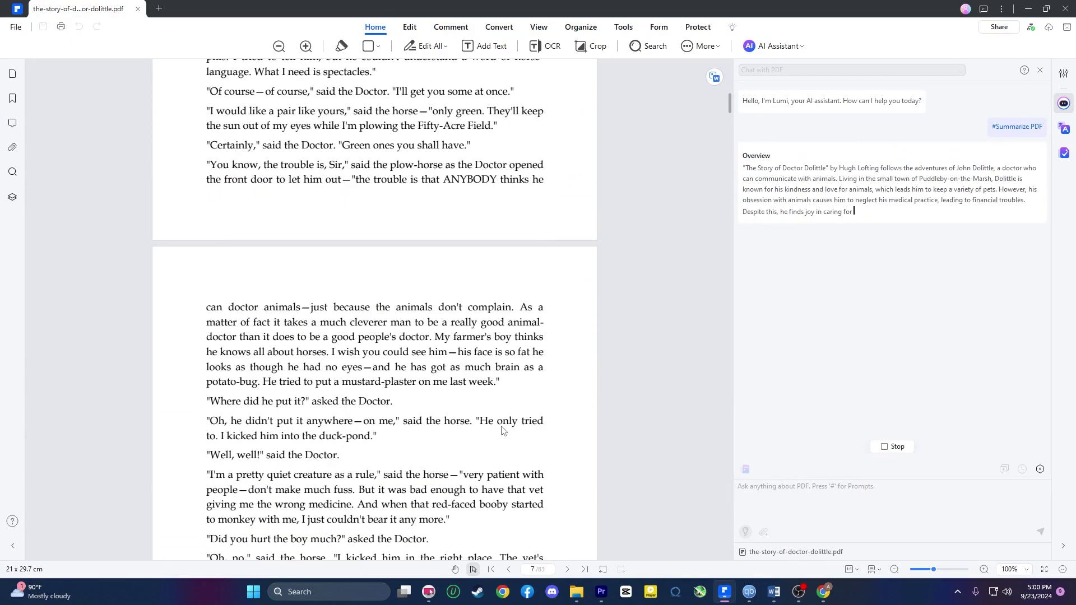
scroll(503, 431, down, 10)
drag(734, 411, 569, 447)
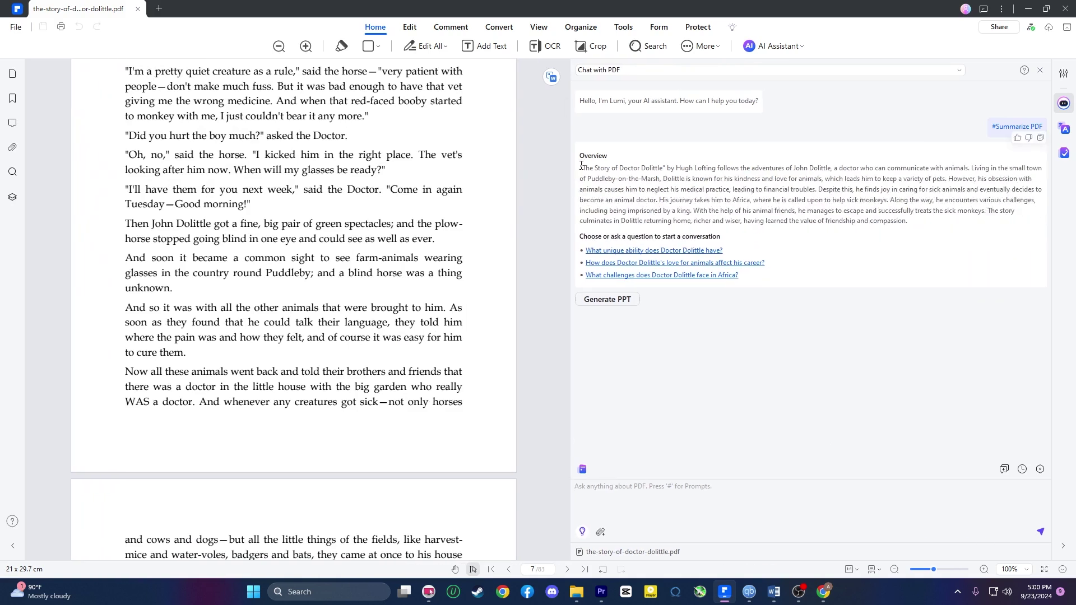
drag(581, 166, 852, 271)
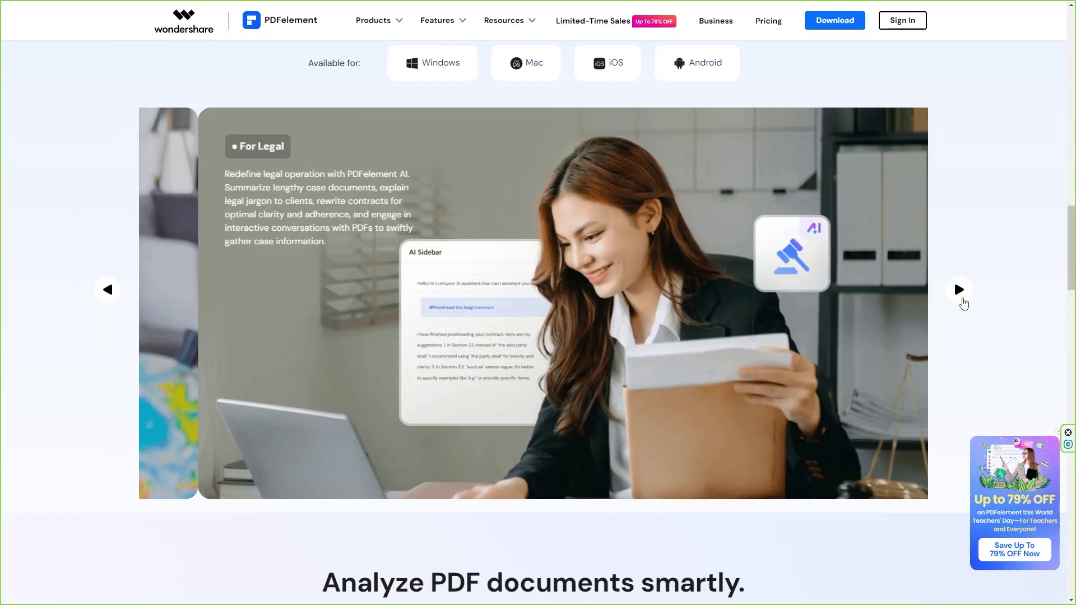
- Advance the industry carousel through Accounting & Finance and IT Professions to Healthcare
click(962, 301)
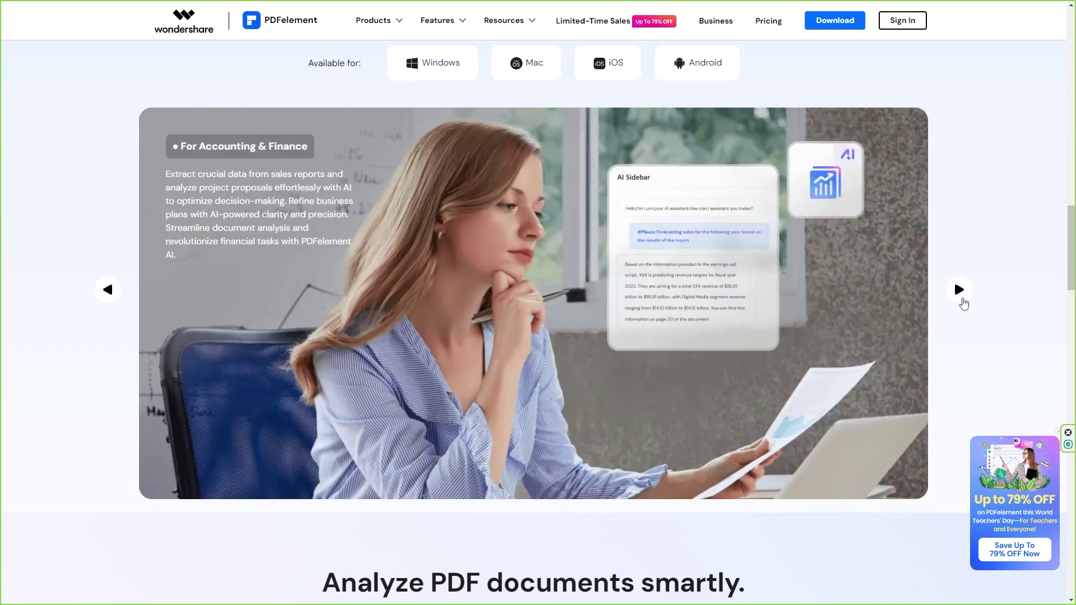
click(963, 303)
click(963, 303)
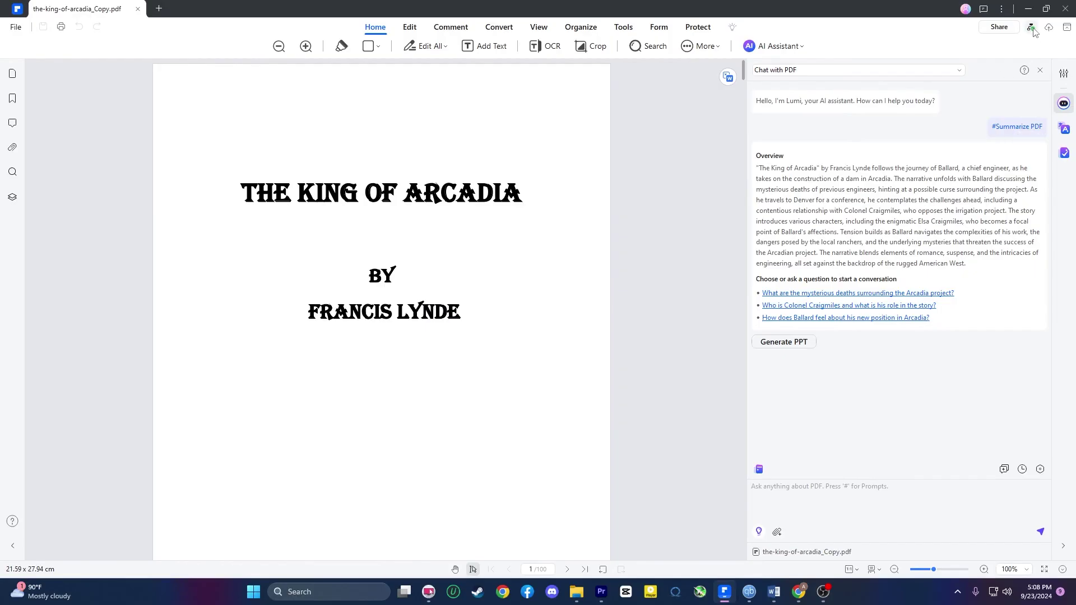
mouse_move(1031, 28)
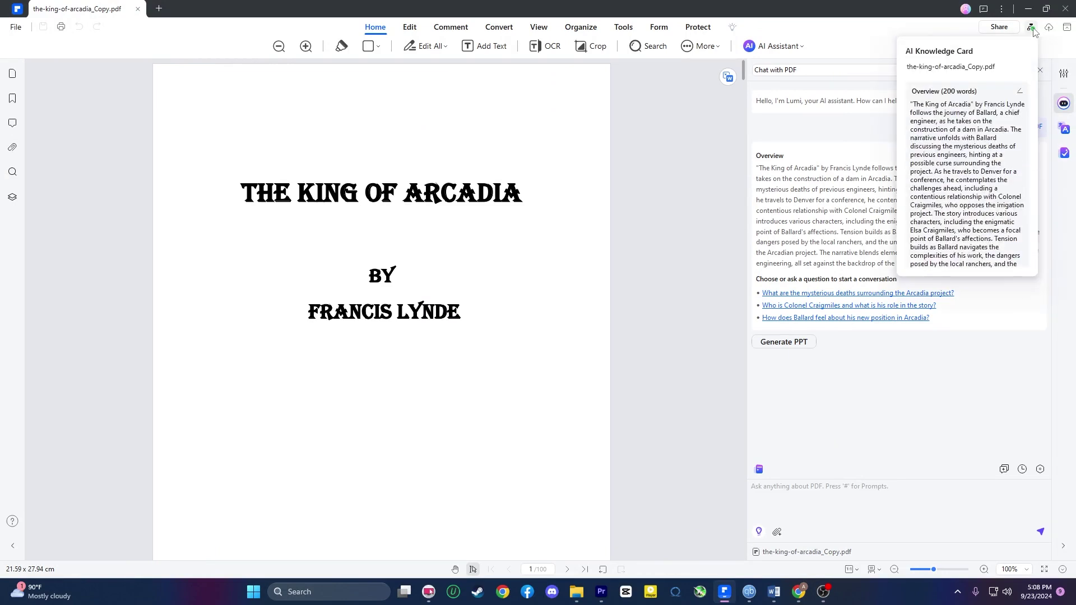
- Scroll through the Knowledge Card's Overview, Key Points and Tags, then edit the 200-word Overview
scroll(993, 98, down, 5)
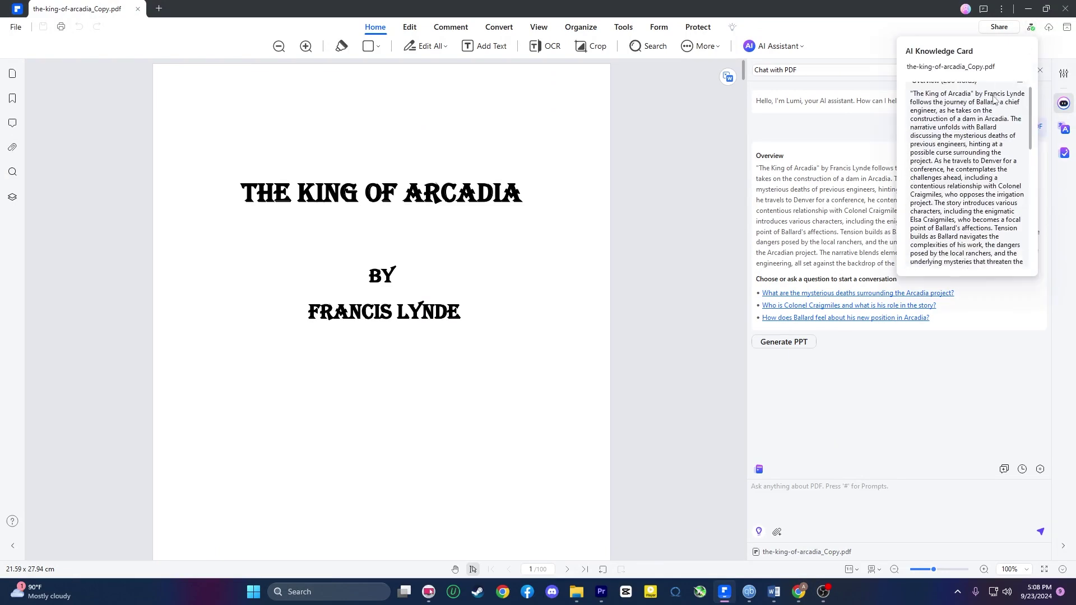
scroll(993, 98, down, 2)
scroll(994, 99, down, 2)
scroll(994, 98, down, 2)
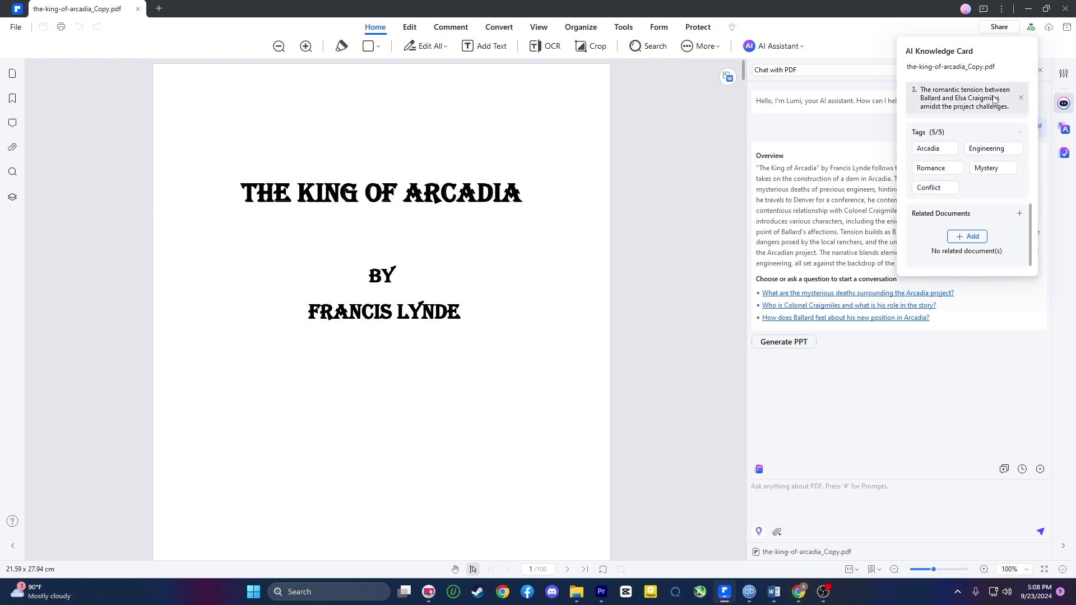
scroll(993, 98, up, 3)
scroll(993, 99, up, 5)
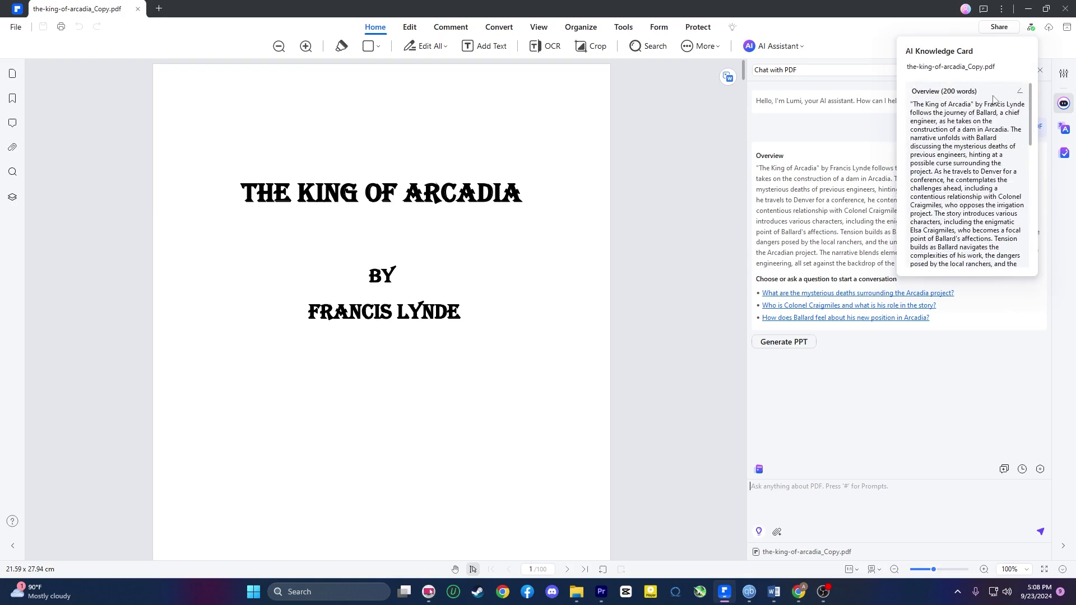
click(1019, 93)
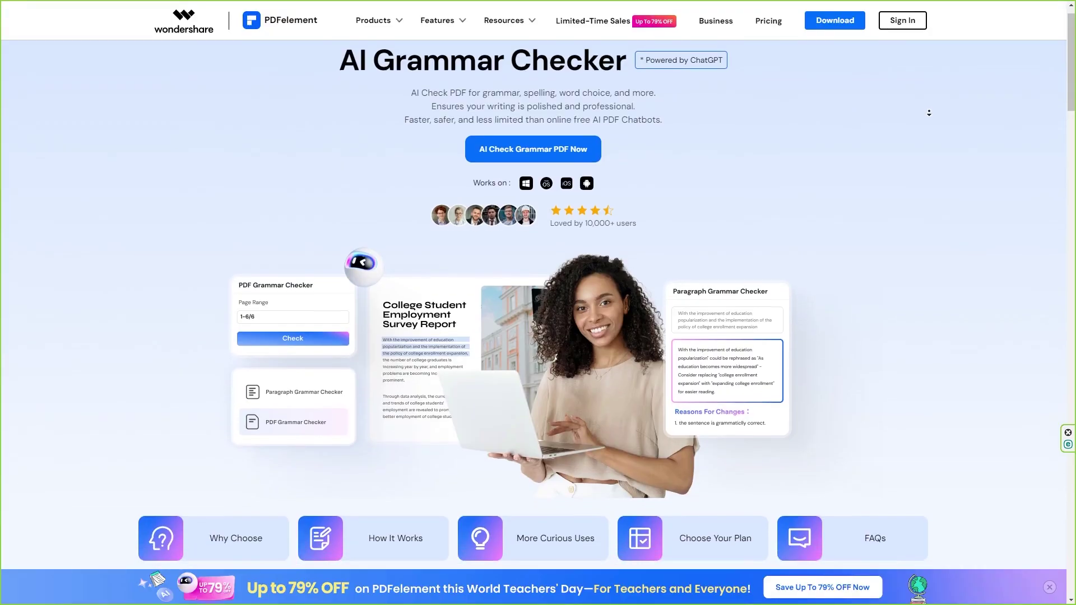
- Scroll down the AI Grammar Checker page through its feature and how-it-works sections
scroll(930, 122, down, 9)
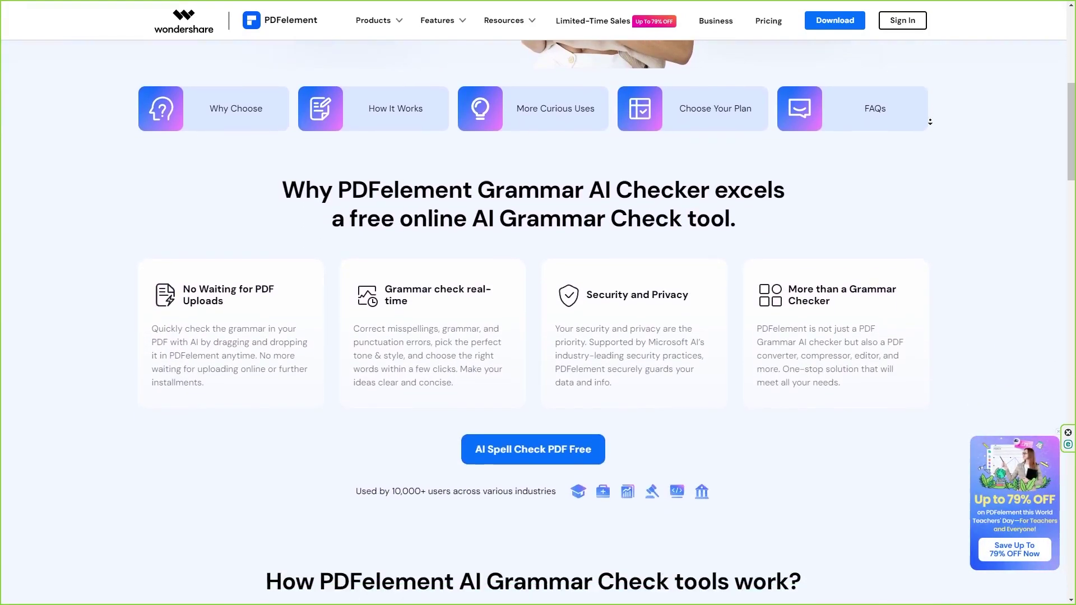
scroll(930, 121, down, 2)
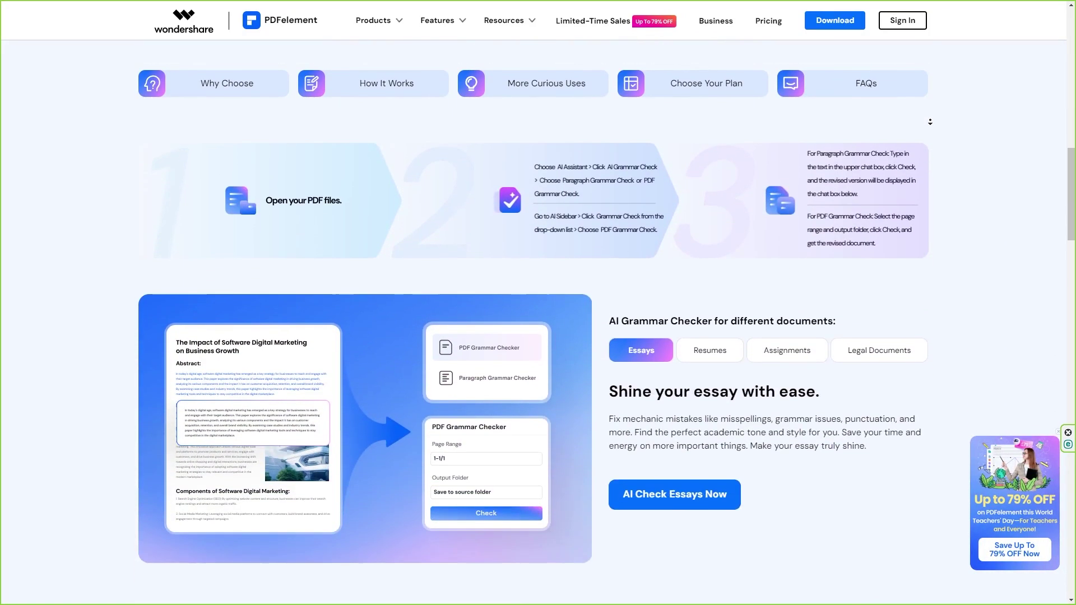
scroll(931, 121, down, 2)
scroll(931, 122, down, 2)
scroll(930, 122, down, 2)
scroll(930, 122, down, 3)
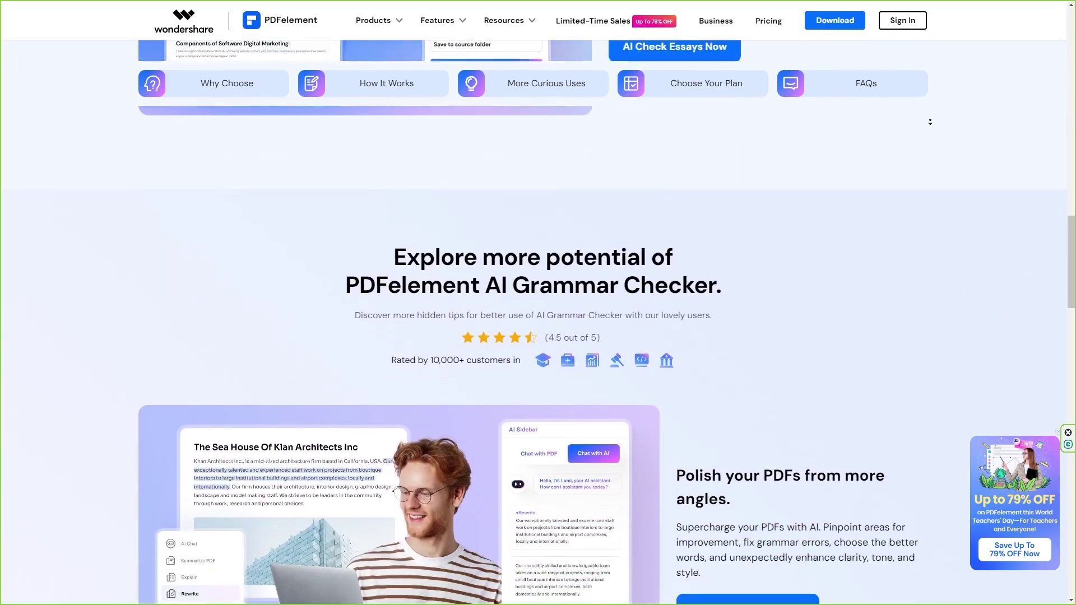
scroll(930, 122, down, 1)
scroll(930, 121, down, 2)
scroll(930, 122, down, 2)
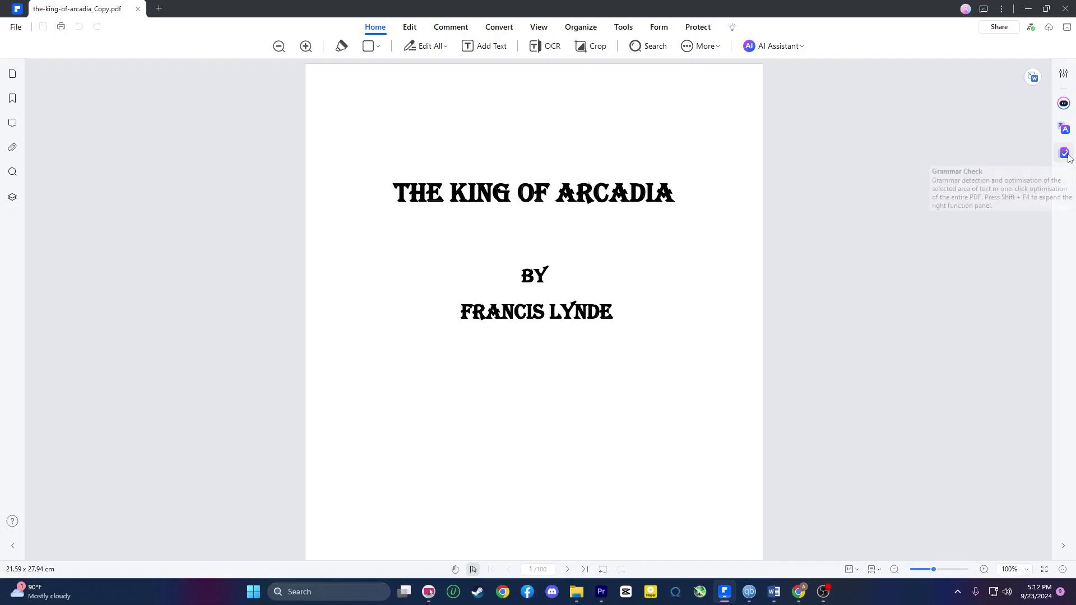
- Run PDF Grammar Check on pages 1–2 of the King of Arcadia PDF
click(1064, 153)
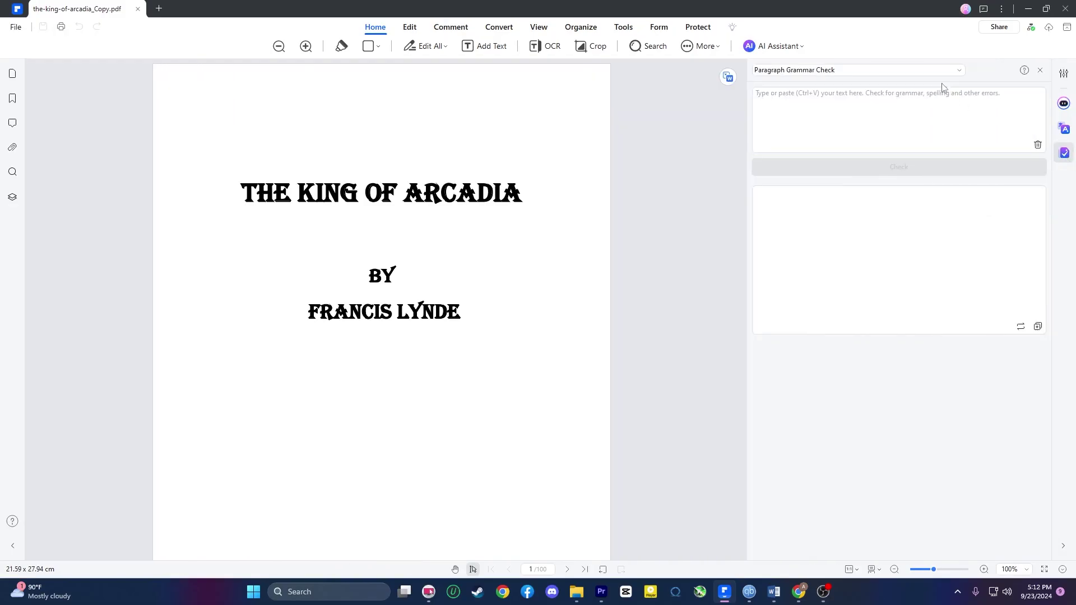
click(916, 98)
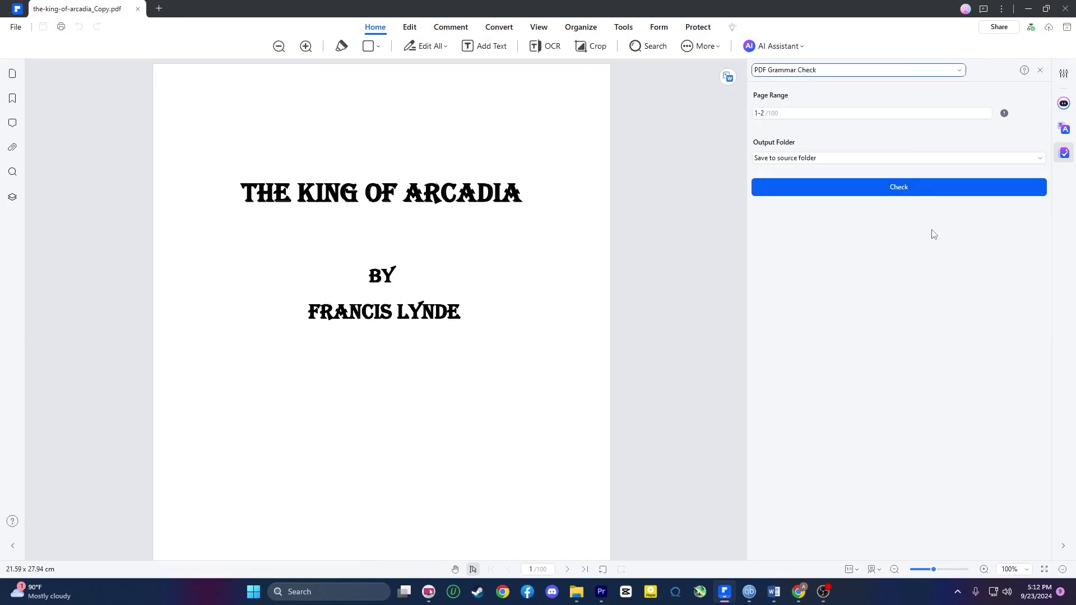
click(934, 192)
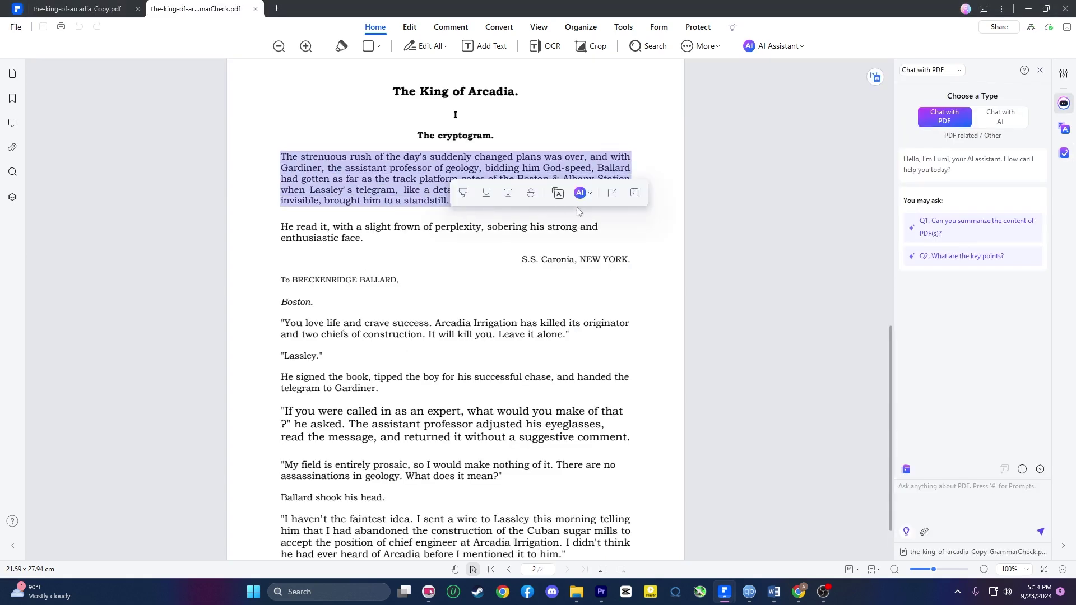
- Grammar-check the first paragraph via AI, then select the paragraph under The cryptogram
click(619, 190)
click(634, 242)
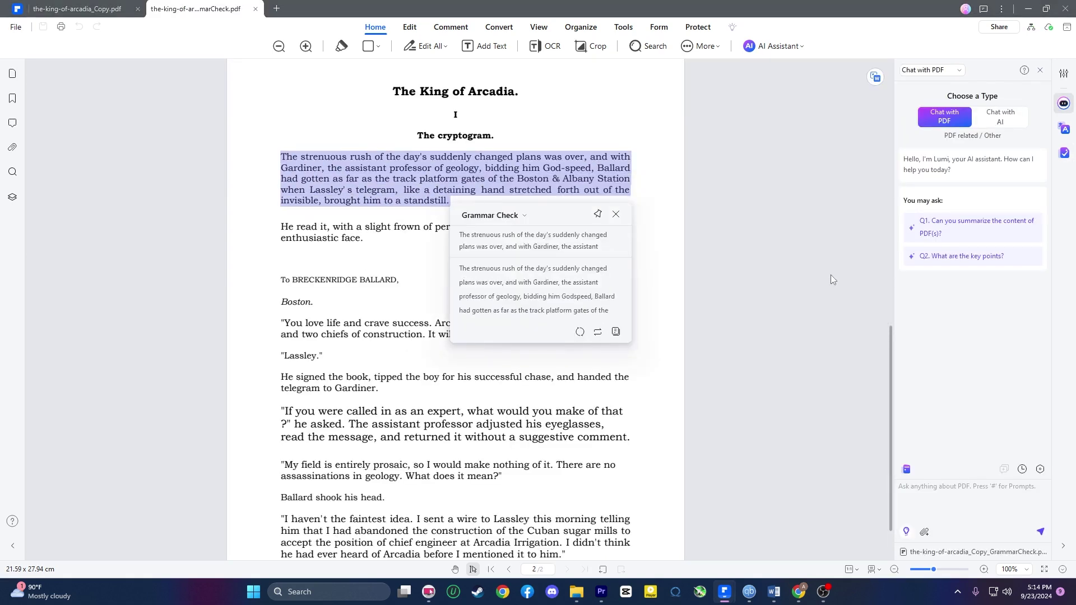
scroll(564, 305, down, 2)
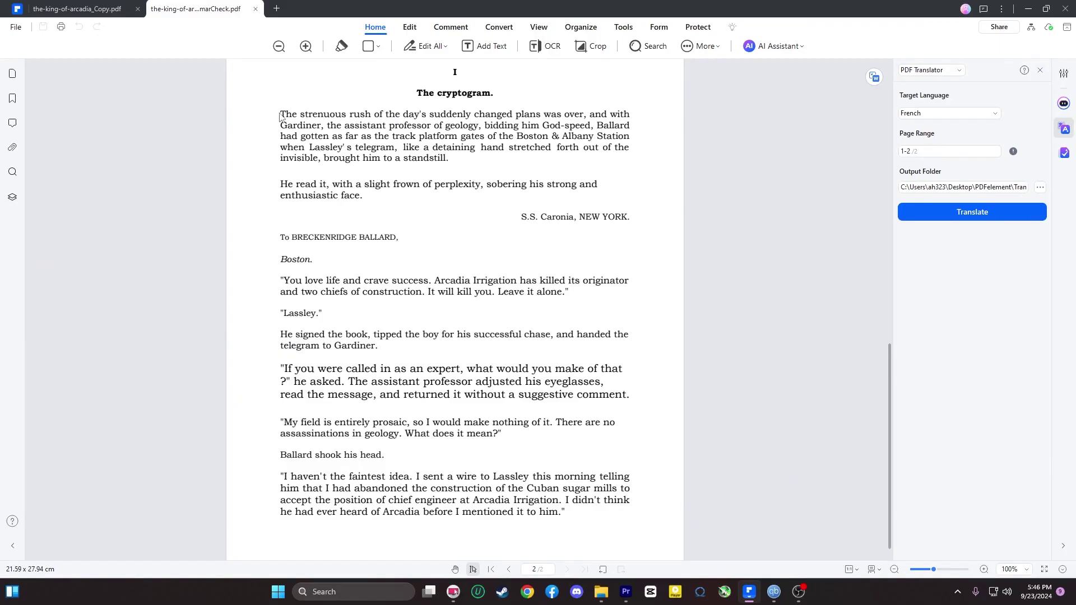
drag(280, 115, 449, 159)
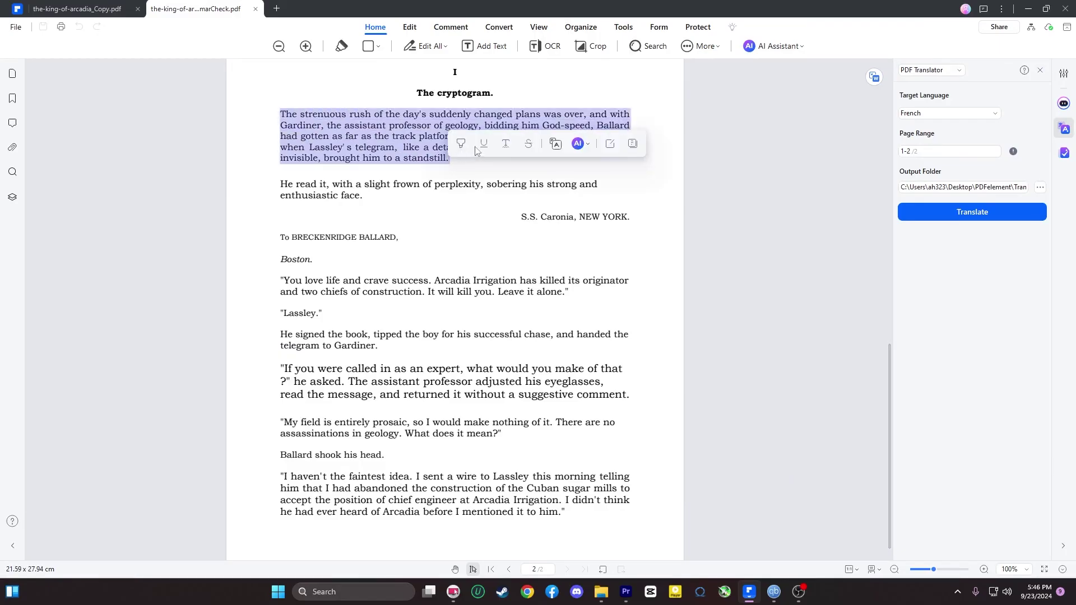
- Translate the paragraph into French, then translate the whole PDF into Greek and open it
click(640, 254)
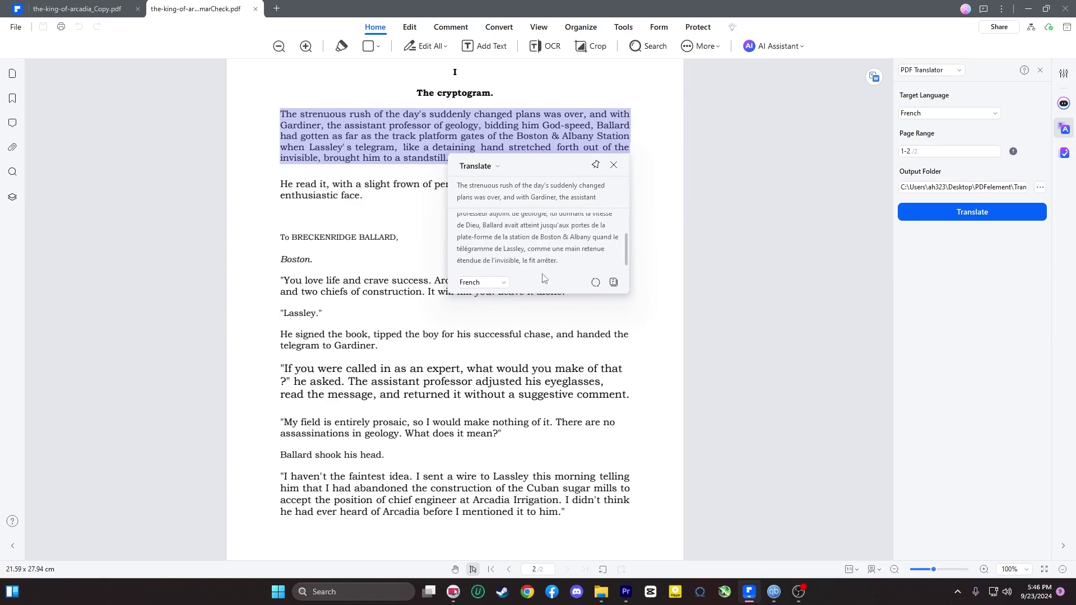
click(1064, 129)
click(1064, 129)
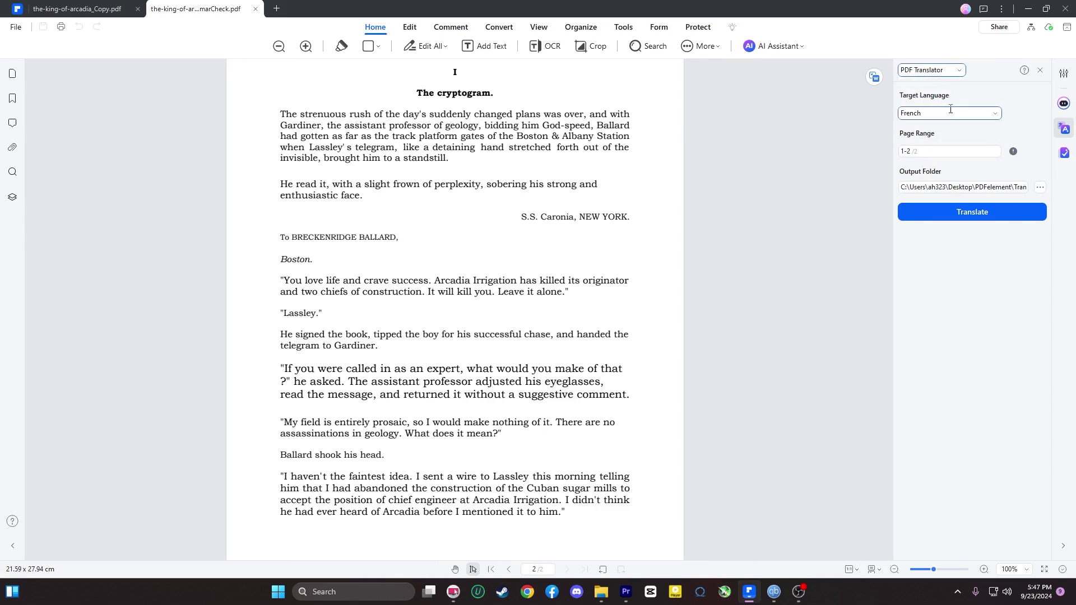
click(996, 114)
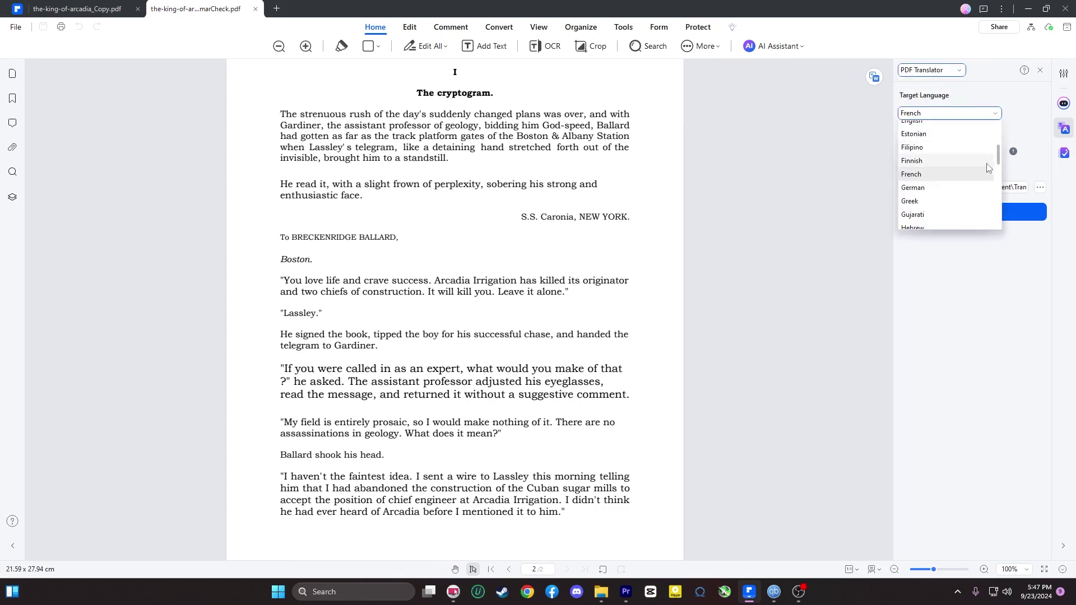
click(947, 180)
click(987, 217)
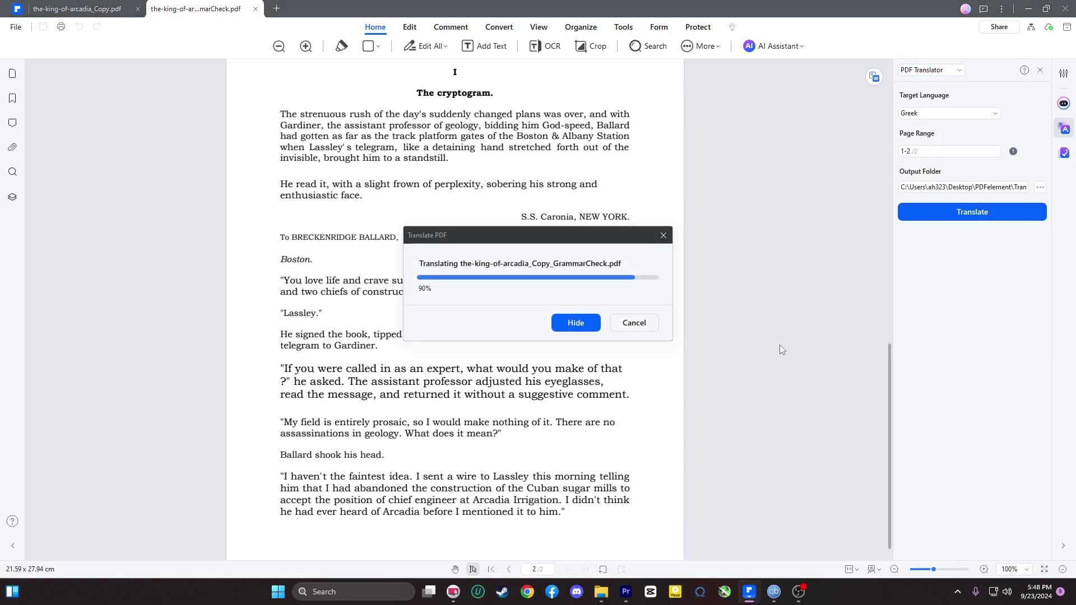
click(661, 319)
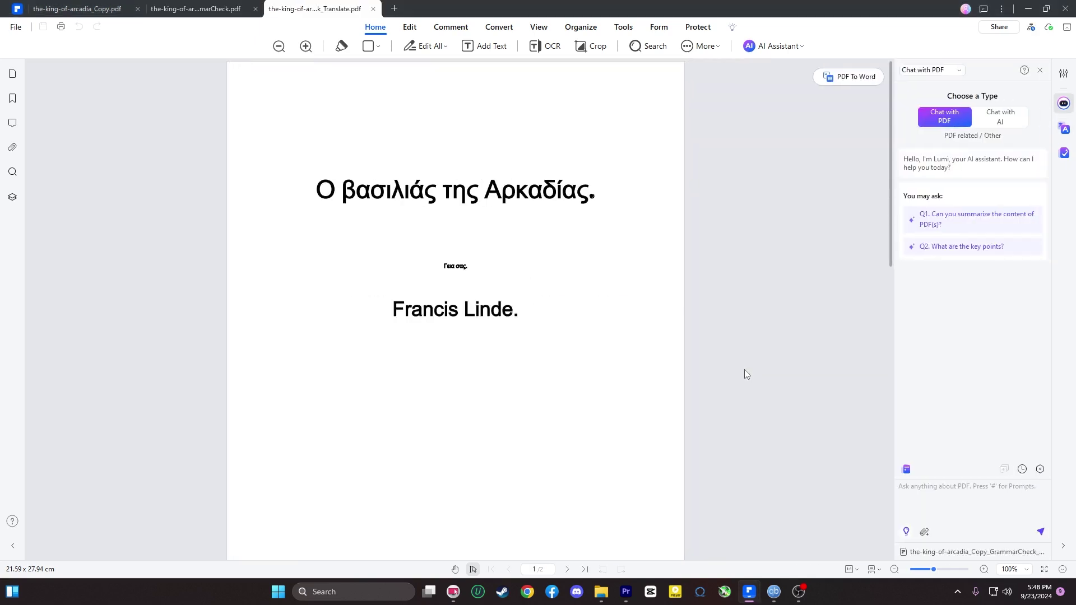
- Scroll the website and advance the industry showcase carousel three slides
scroll(740, 321, down, 1)
scroll(739, 321, down, 1)
scroll(739, 320, down, 3)
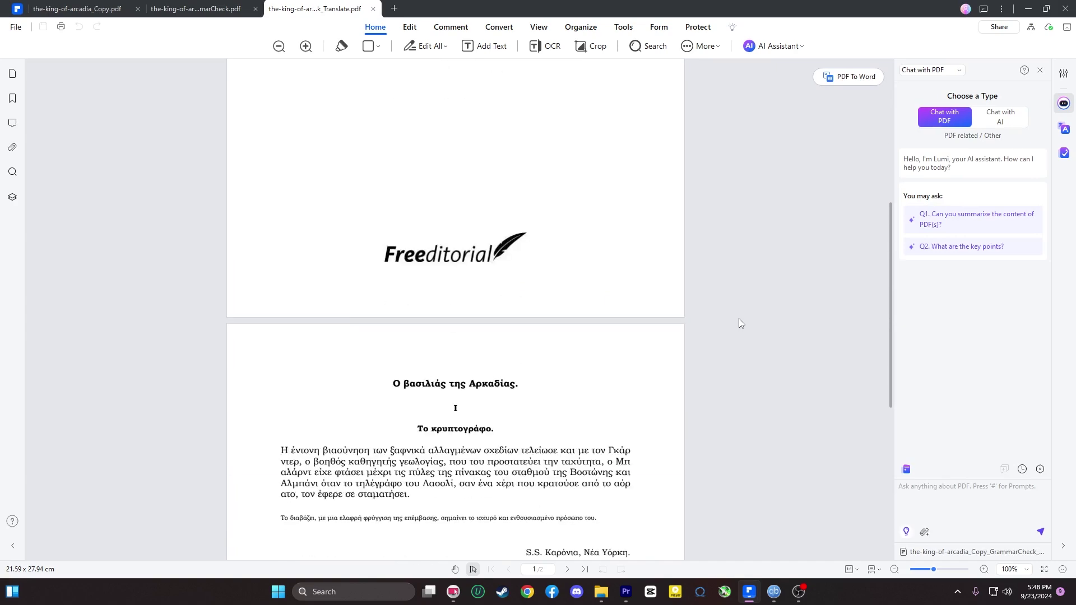
scroll(740, 321, down, 3)
scroll(739, 318, down, 3)
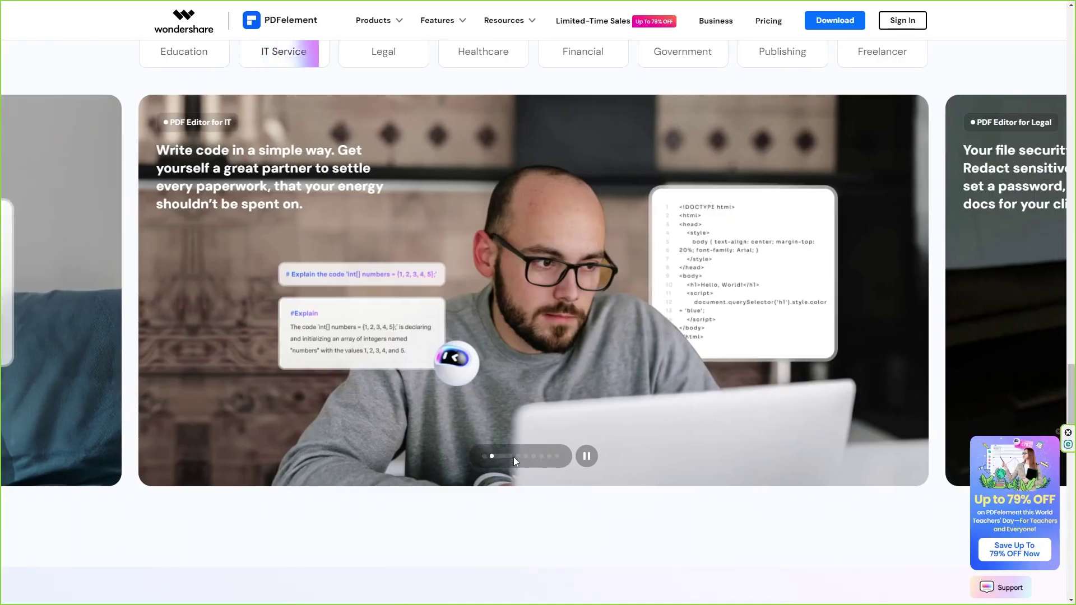
click(518, 455)
click(535, 457)
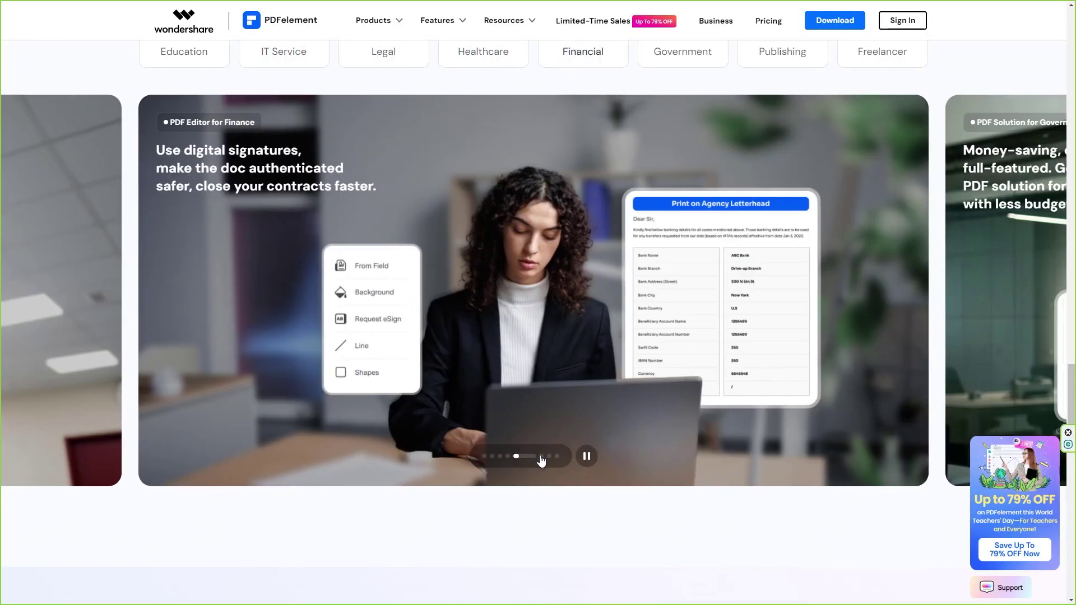
click(549, 458)
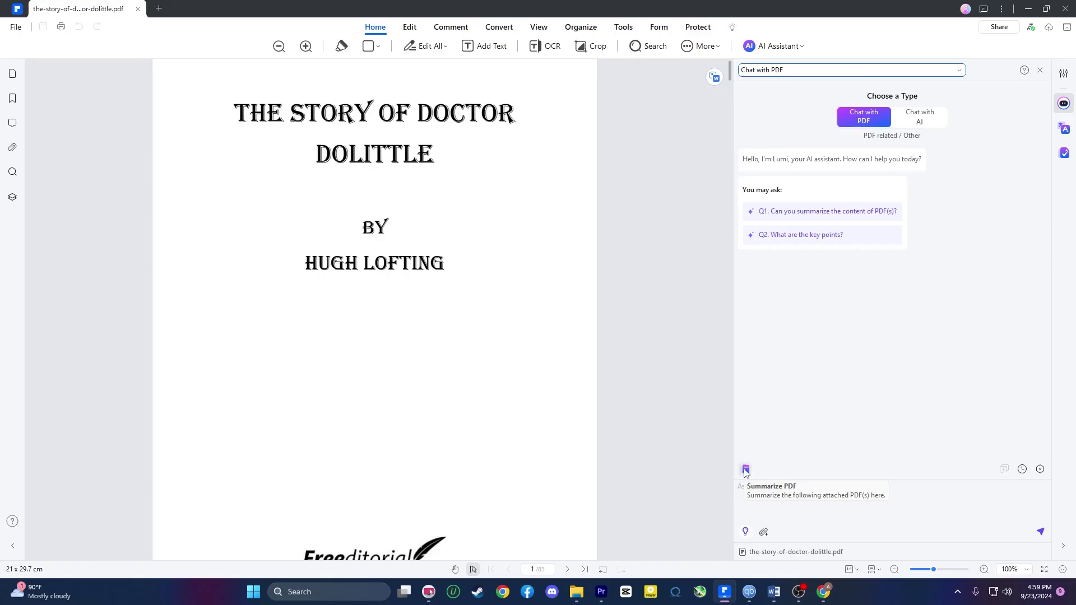
- Request a Doctor Dolittle summary and scroll the book to page 7 while it streams
click(746, 470)
scroll(503, 431, down, 7)
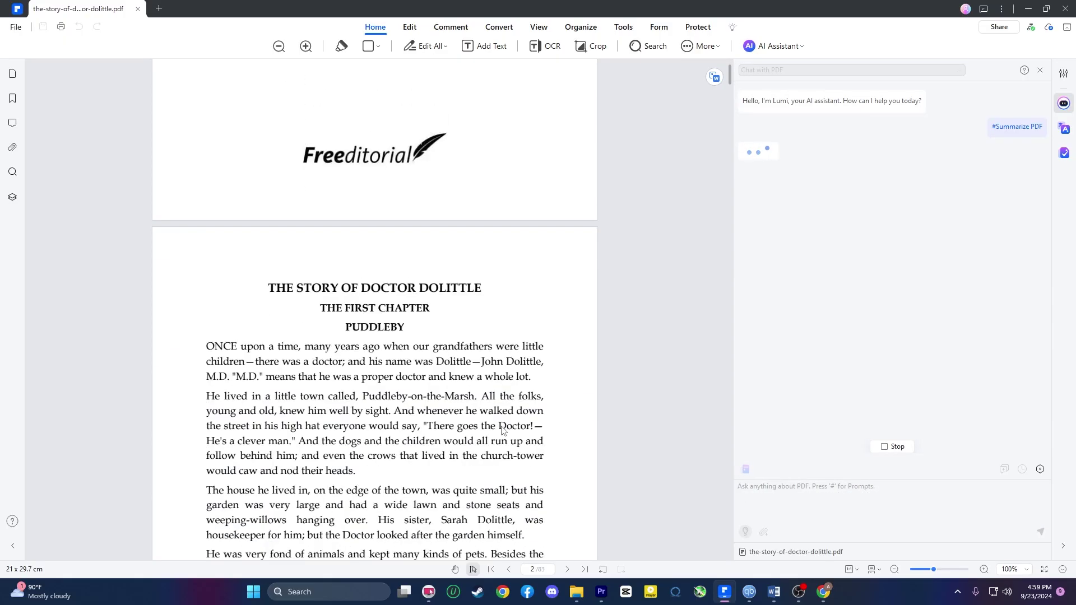
scroll(503, 432, down, 4)
scroll(503, 431, down, 4)
scroll(503, 431, down, 4)
scroll(503, 431, down, 2)
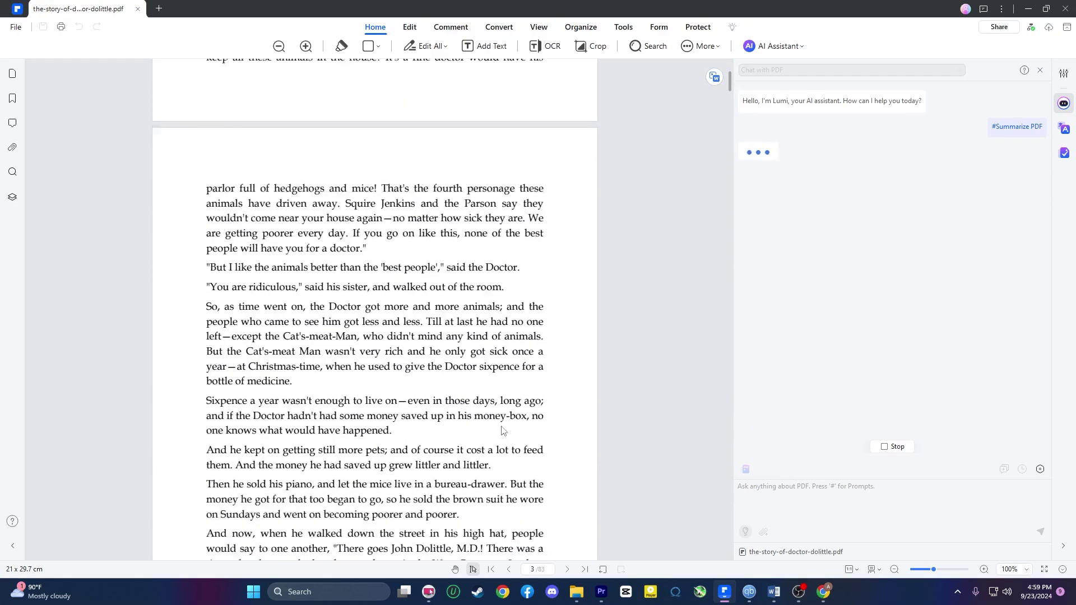
scroll(503, 431, down, 4)
scroll(503, 432, down, 3)
scroll(503, 432, down, 4)
scroll(503, 432, down, 4)
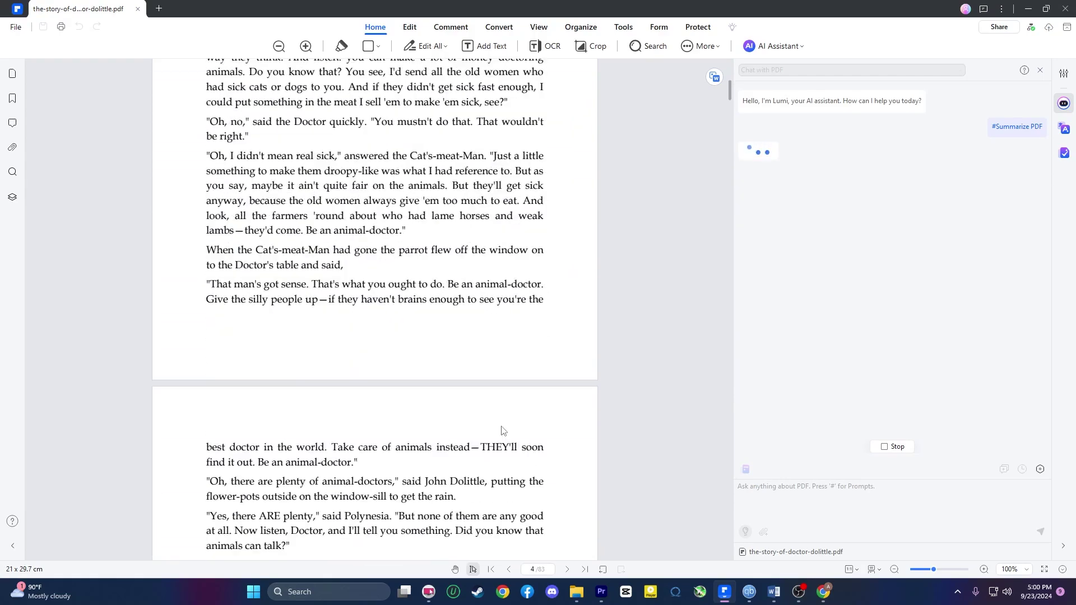
scroll(503, 431, down, 5)
scroll(502, 432, down, 5)
scroll(503, 431, down, 3)
scroll(503, 431, down, 4)
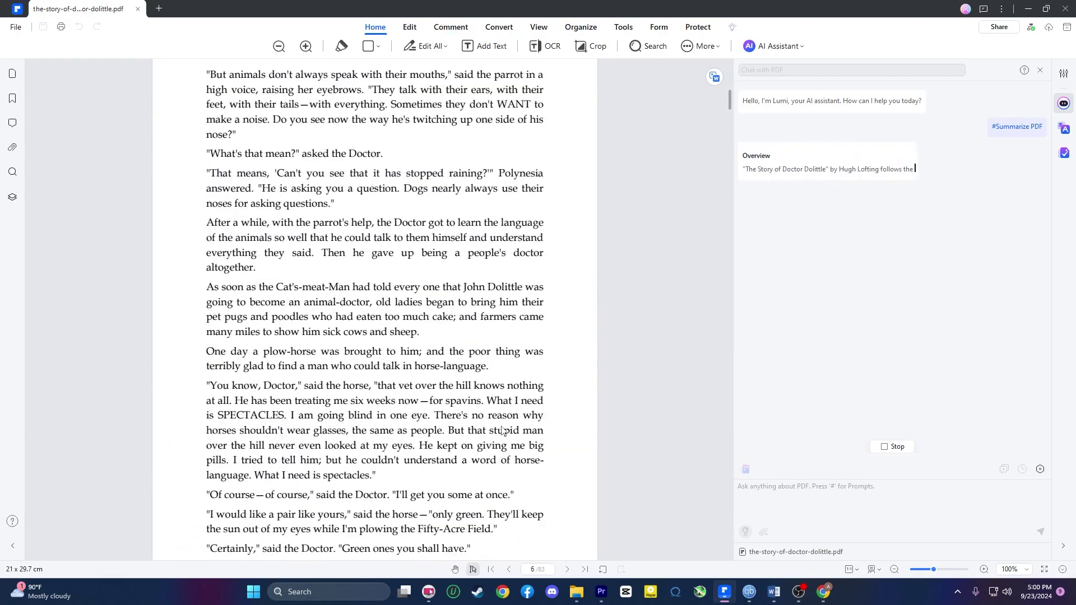
scroll(502, 431, down, 5)
scroll(503, 431, down, 4)
scroll(503, 432, down, 1)
scroll(503, 431, down, 1)
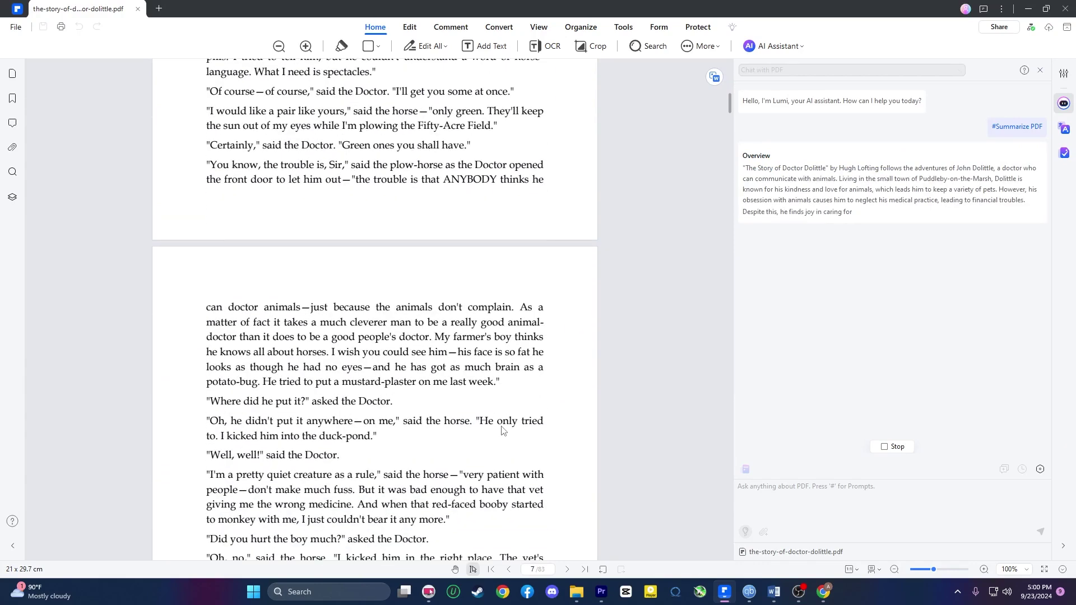
scroll(503, 430, down, 4)
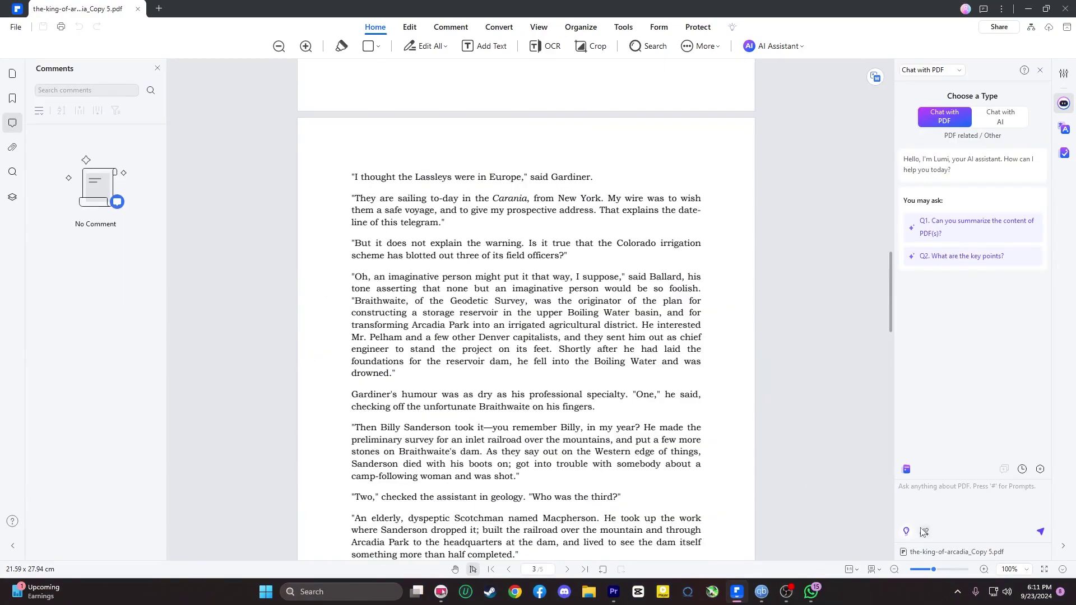
- Attach the Doctor Dolittle PDF in the AI Assistant and run Summarize PDF on both files
click(923, 532)
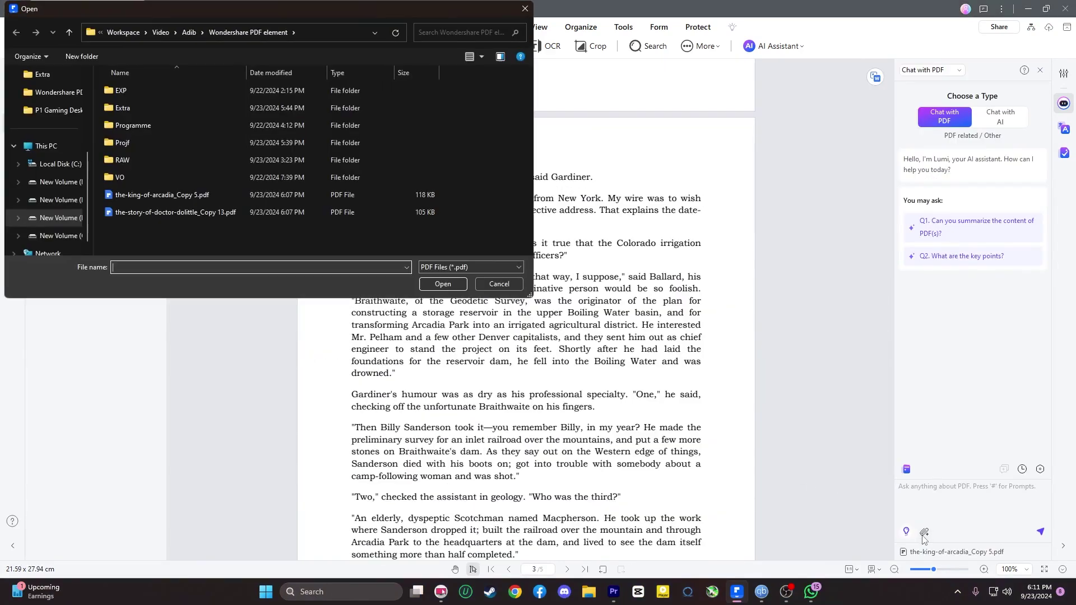
click(443, 285)
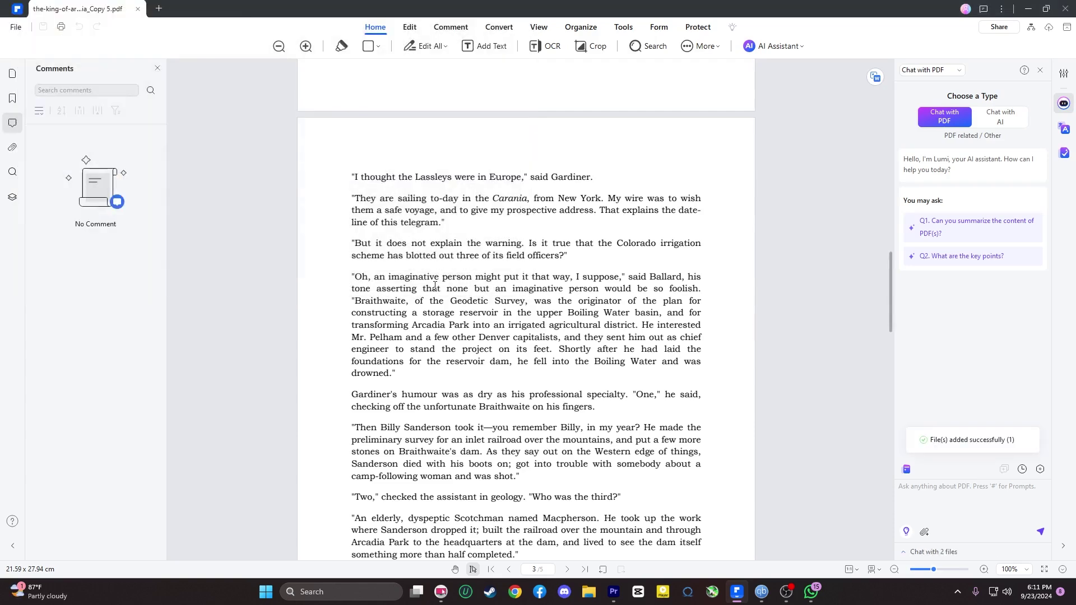
click(907, 473)
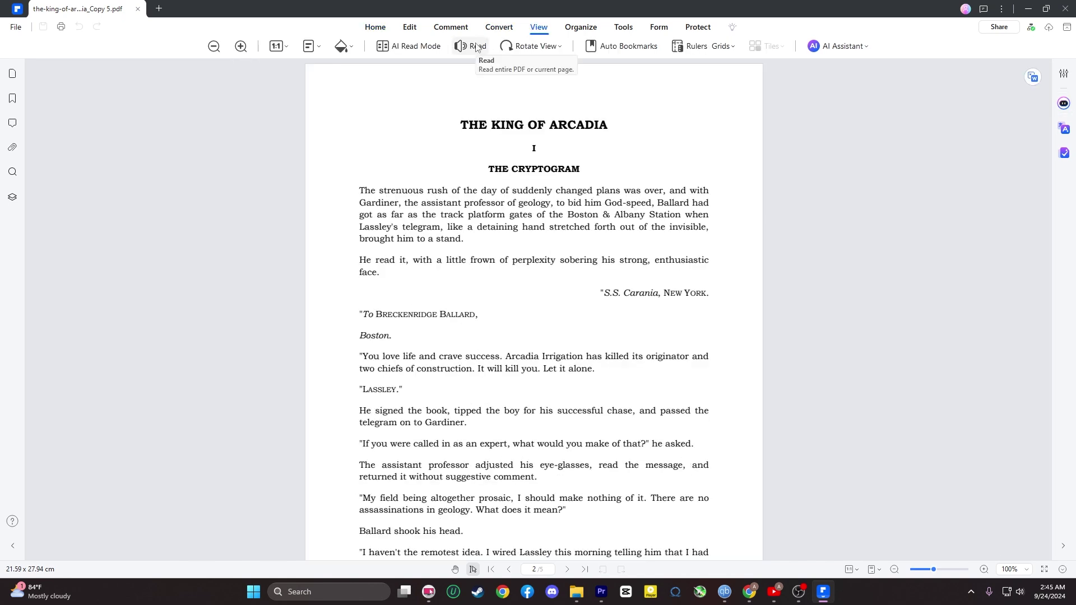
- Read The King of Arcadia aloud with the Microsoft Zira voice at 1.25x reading speed
click(476, 46)
click(1033, 69)
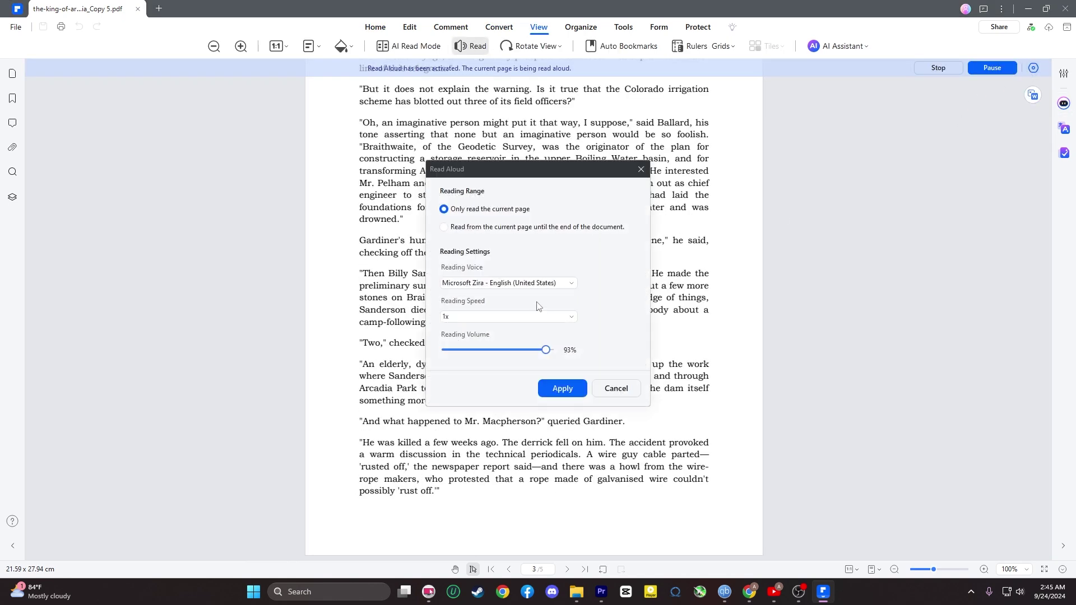
click(570, 284)
click(570, 285)
click(545, 318)
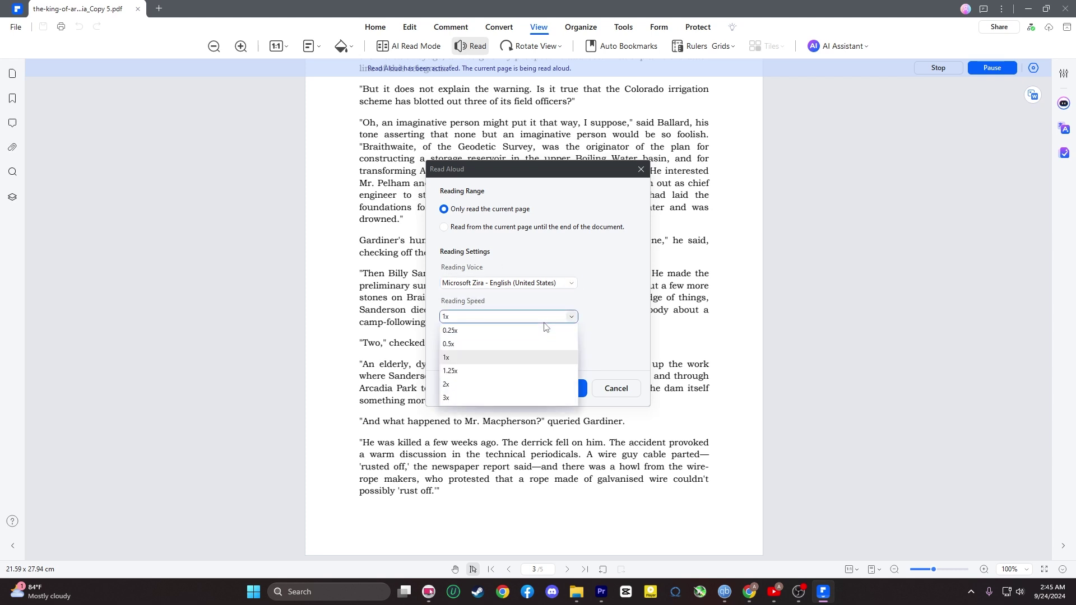
click(546, 371)
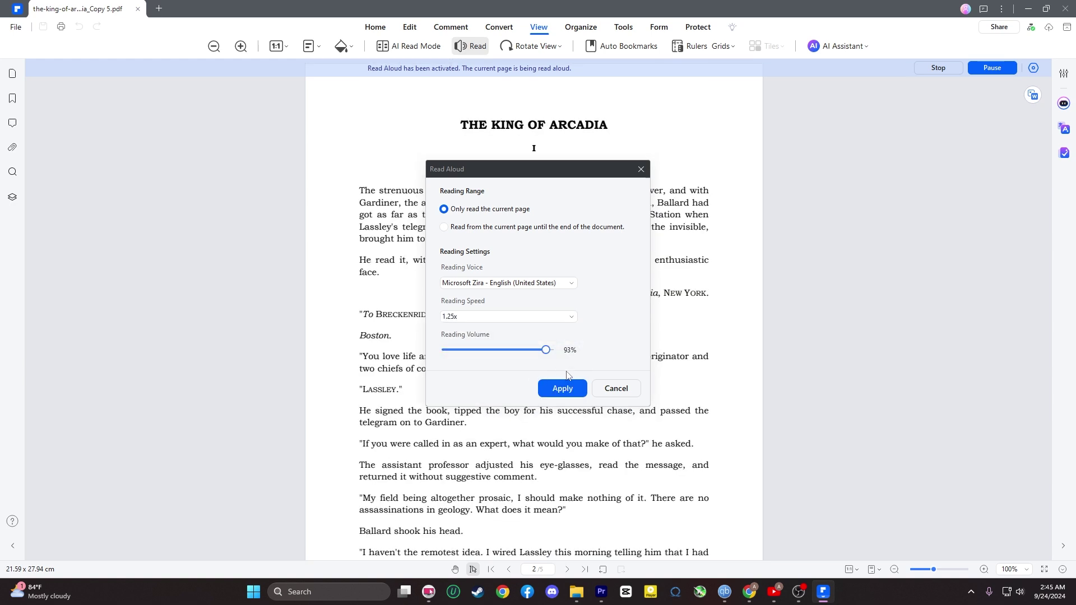
click(563, 388)
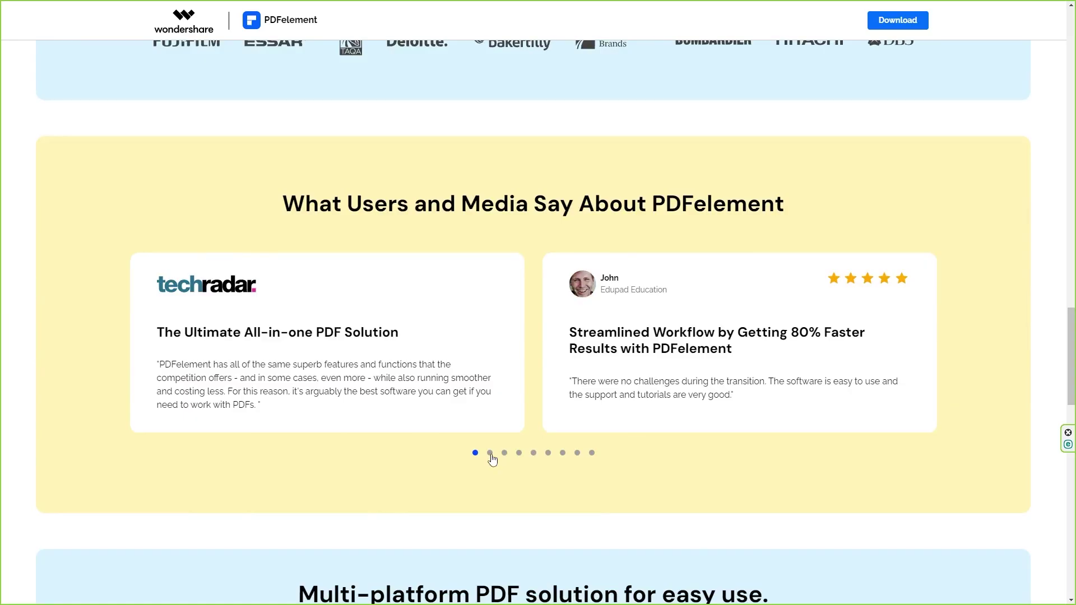
- Advance the testimonial carousel two slides to later user and media reviews
click(490, 453)
click(519, 452)
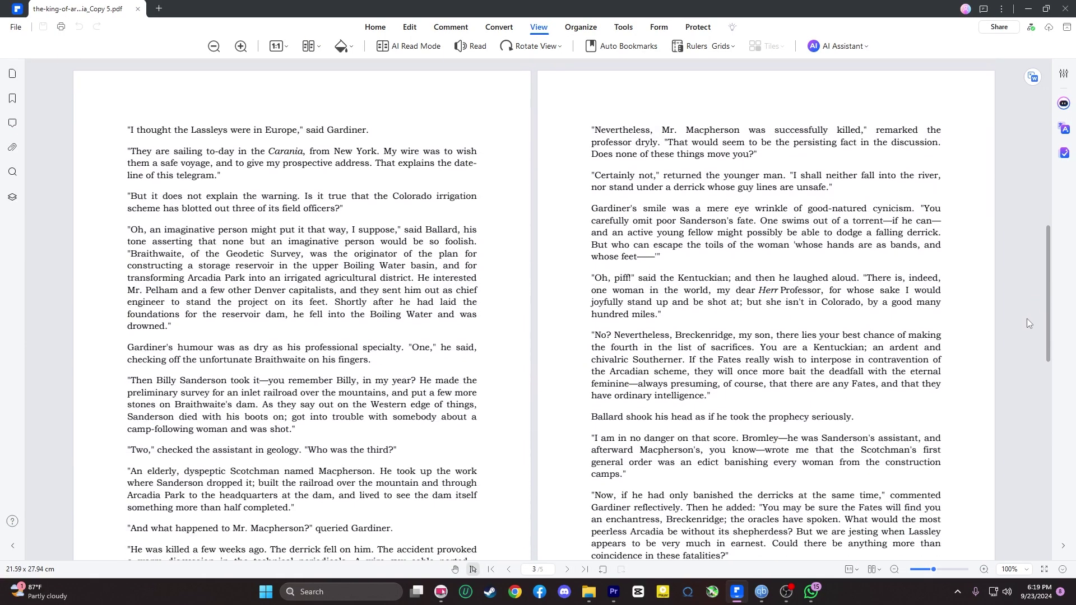
- Switch The King of Arcadia to Split Horizontally view and scroll the panes to the title page
scroll(1026, 318, down, 2)
scroll(1025, 336, down, 2)
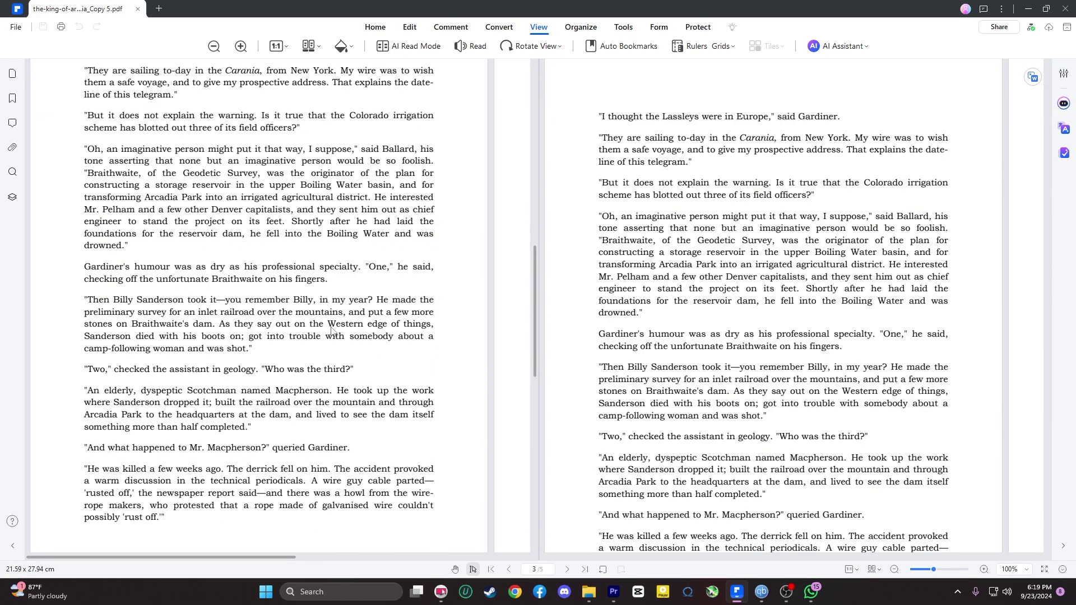
click(311, 46)
click(443, 166)
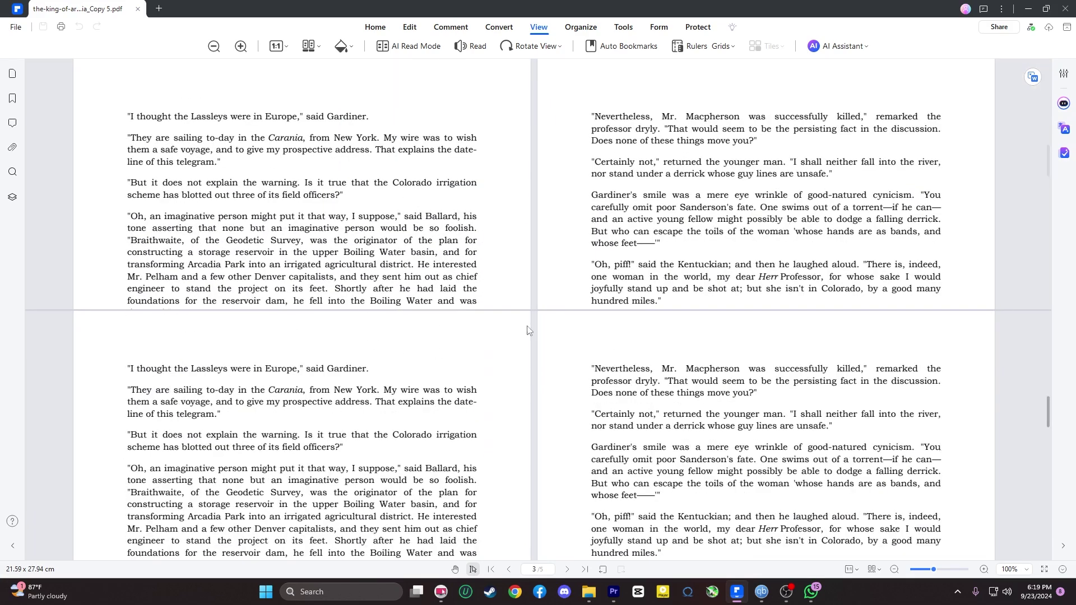
scroll(726, 201, up, 10)
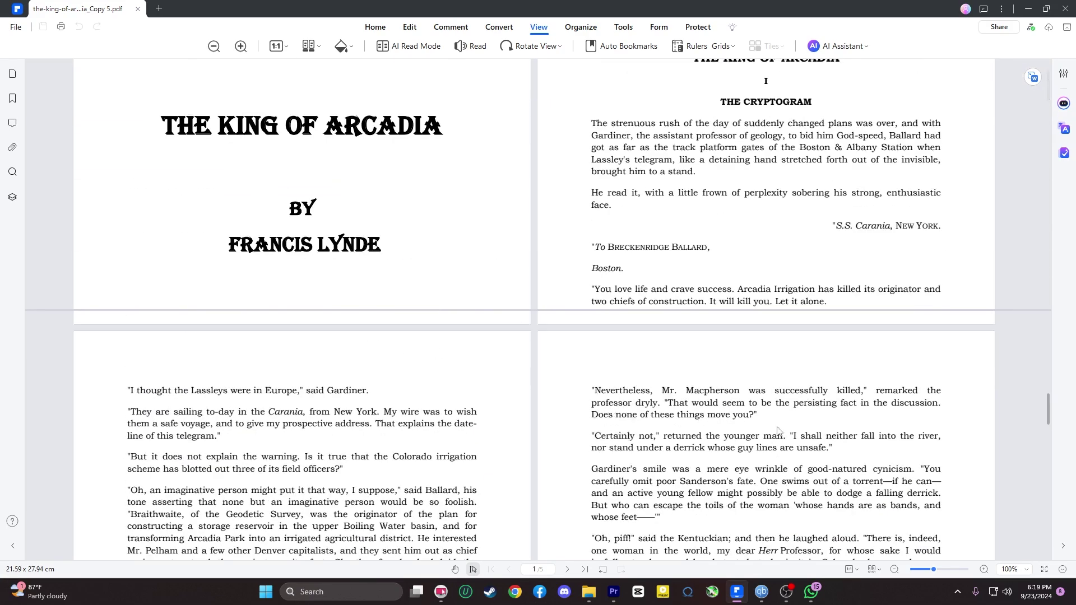
scroll(775, 412, up, 10)
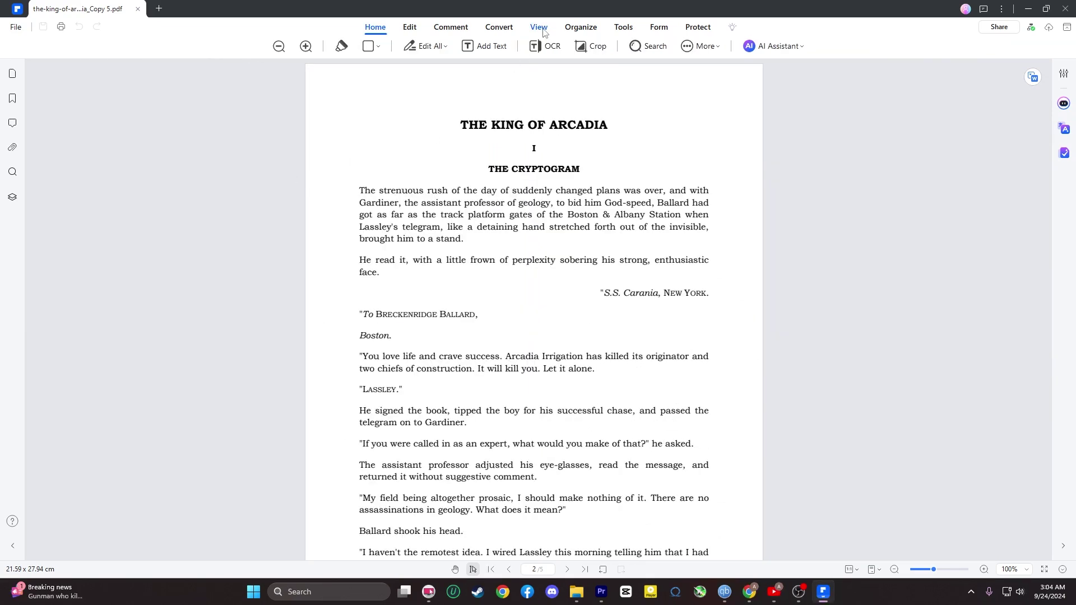
- Split The King of Arcadia vertically into side-by-side panes and scroll through them
click(539, 28)
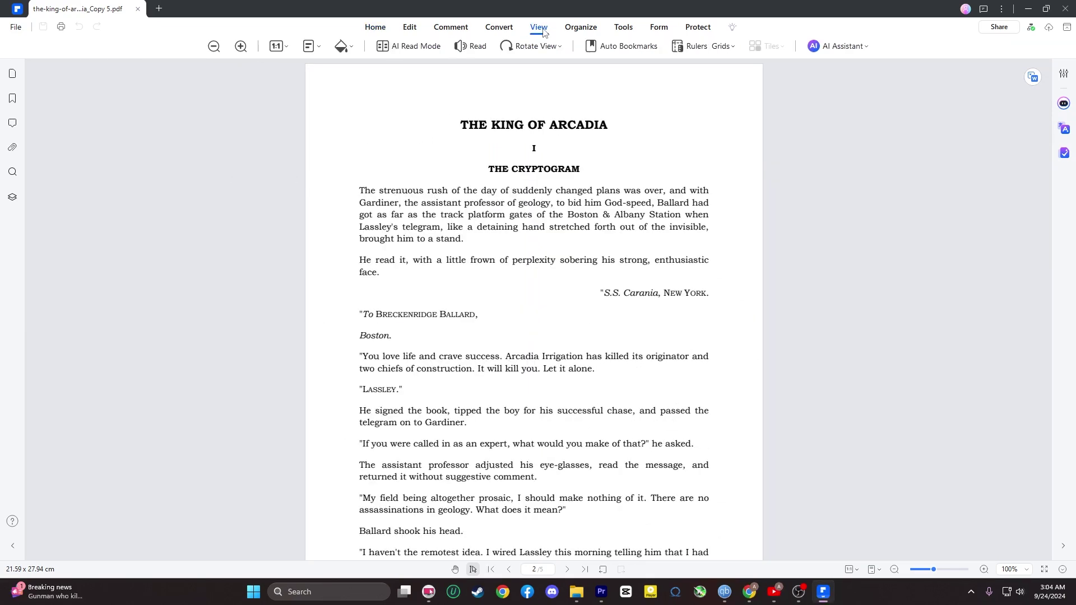
click(314, 50)
mouse_move(335, 168)
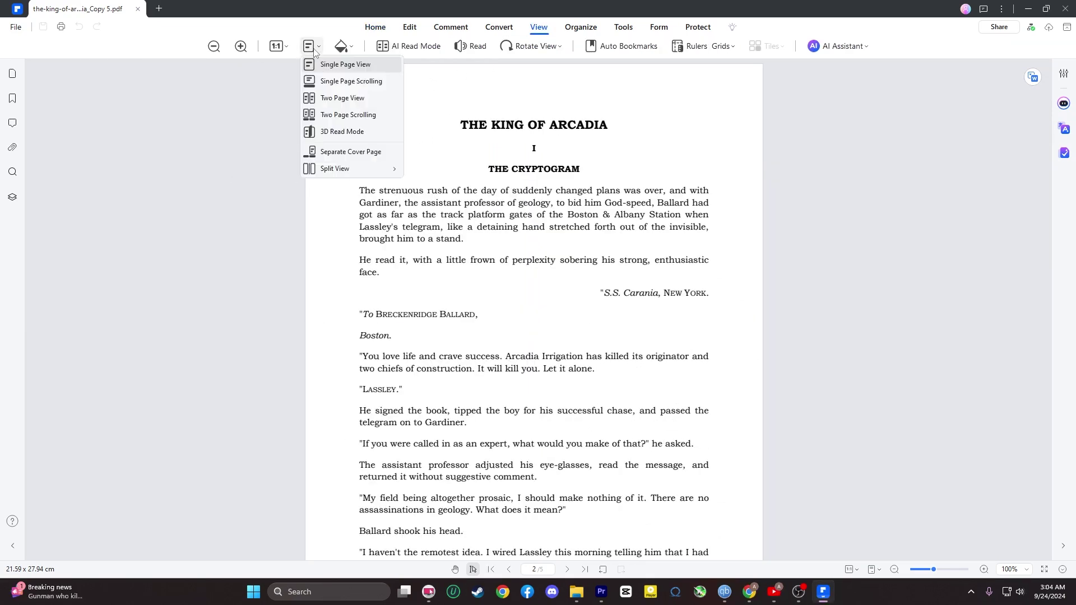
click(446, 171)
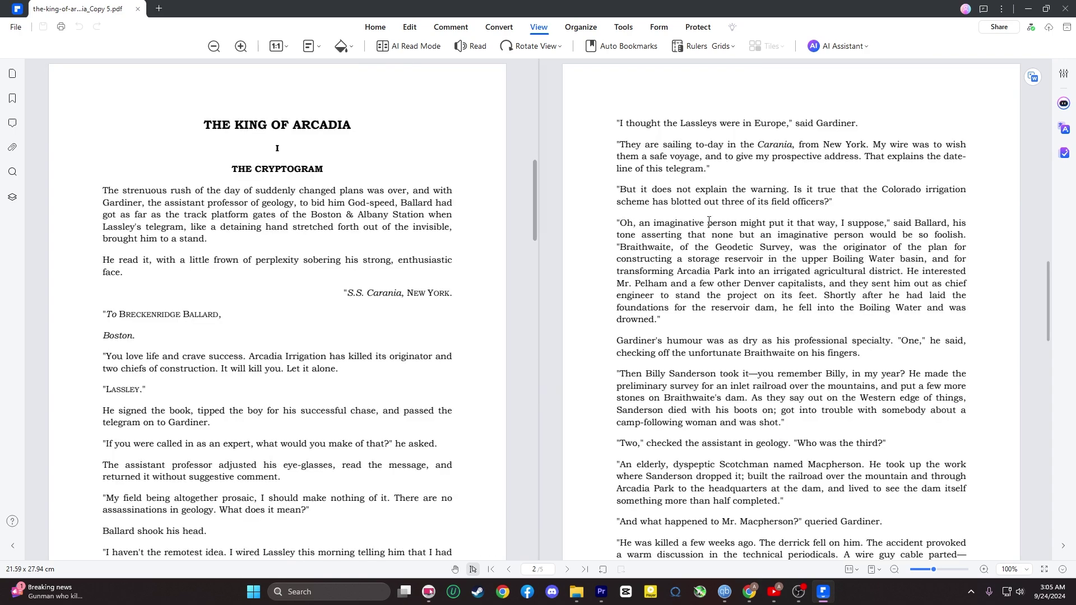
scroll(761, 220, down, 2)
scroll(761, 220, down, 3)
scroll(761, 220, down, 3)
scroll(761, 221, down, 1)
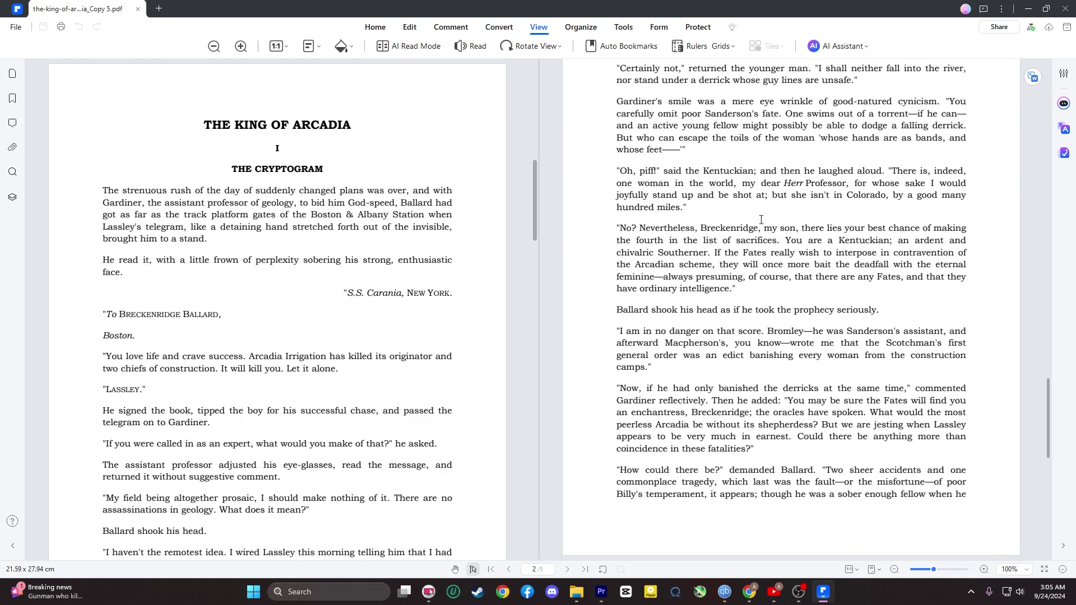
scroll(378, 289, down, 10)
scroll(378, 288, down, 10)
scroll(377, 286, down, 10)
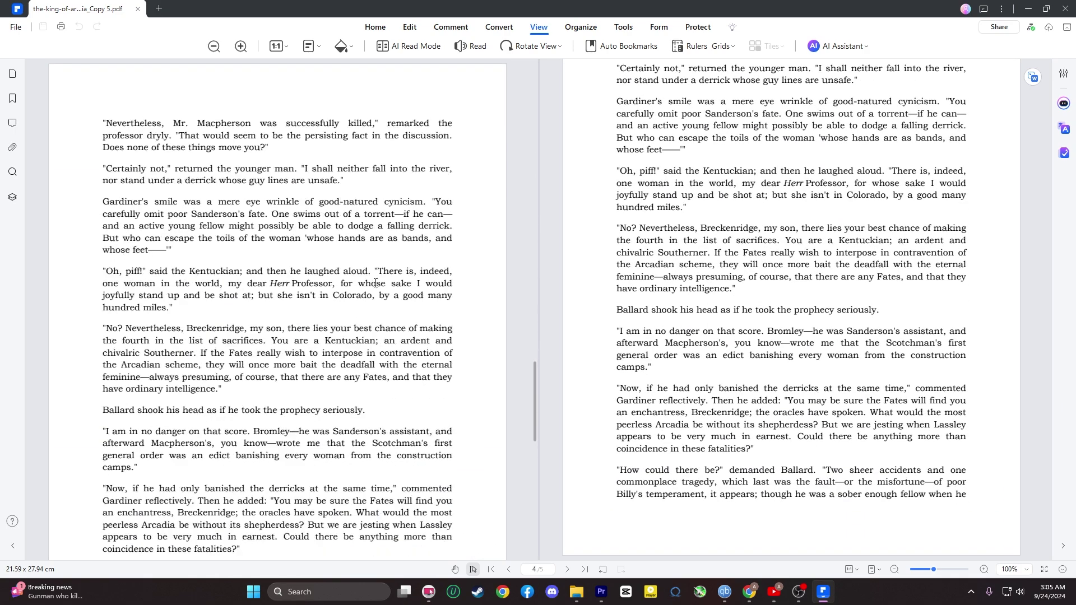
scroll(375, 284, down, 10)
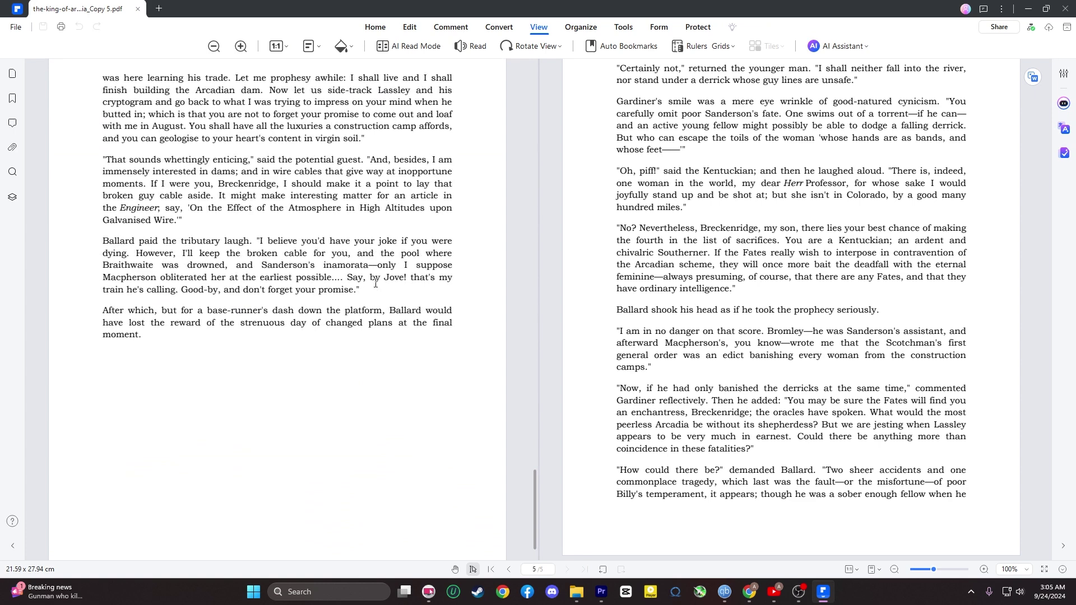
- Change the split to Split Horizontally and scroll the stacked panes back up
click(319, 48)
mouse_move(335, 168)
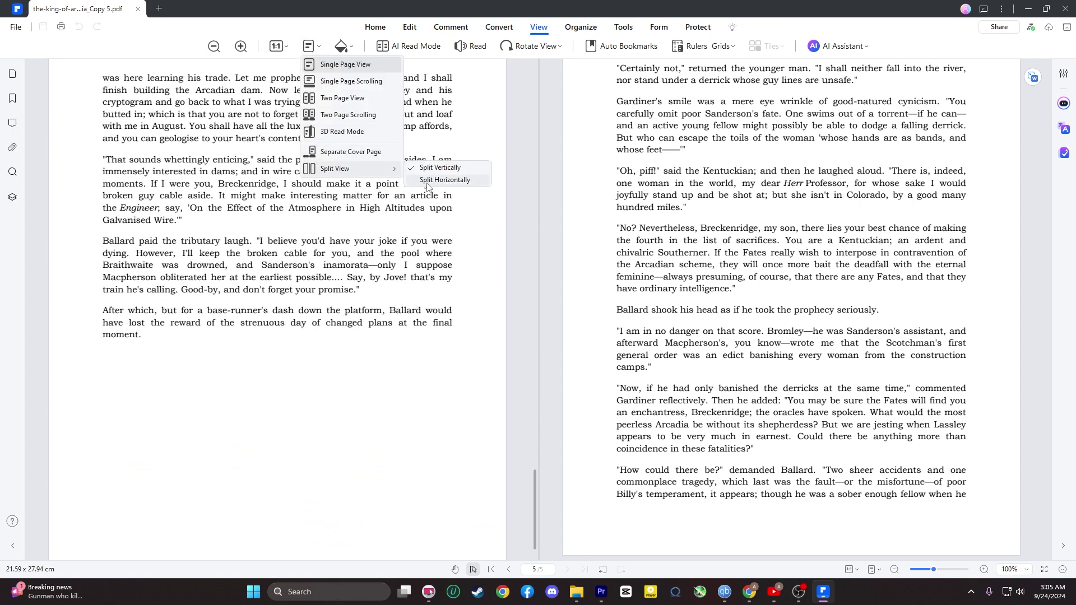
click(427, 180)
scroll(618, 224, up, 10)
scroll(618, 224, up, 5)
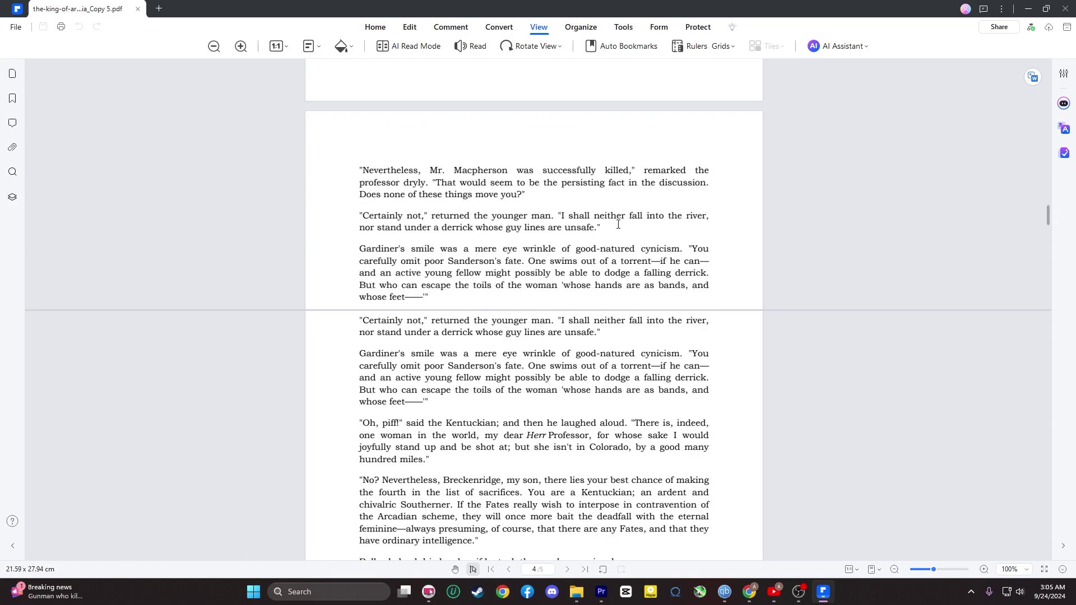
scroll(618, 224, up, 10)
scroll(618, 224, up, 10)
scroll(618, 224, up, 5)
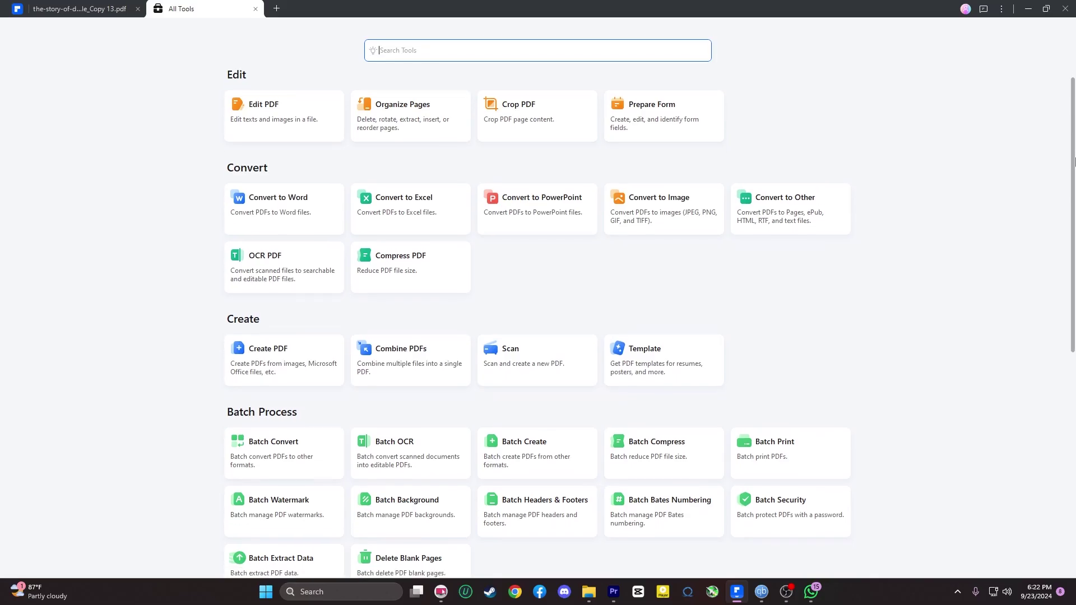
- Tick all ten tools in Manage Tools so they all show as home-screen quick tools
drag(1074, 162, 1074, 413)
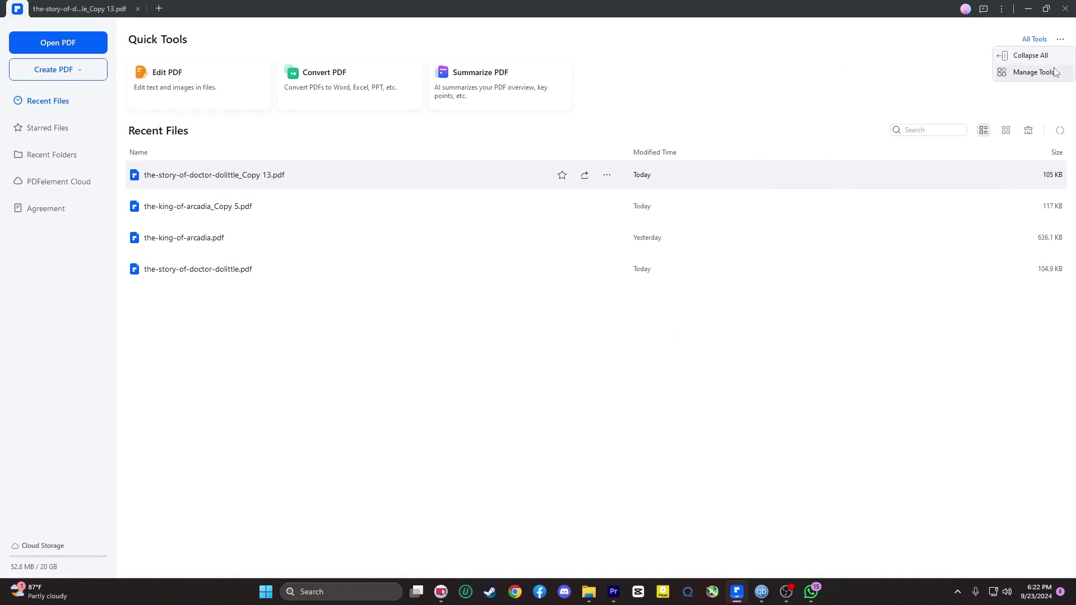
click(1033, 72)
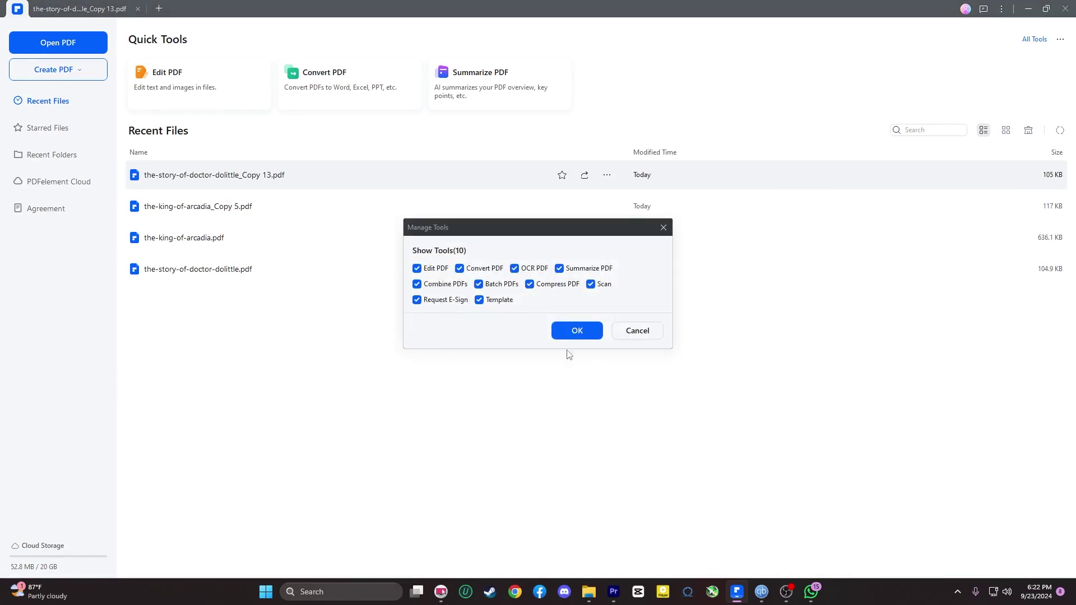
click(578, 331)
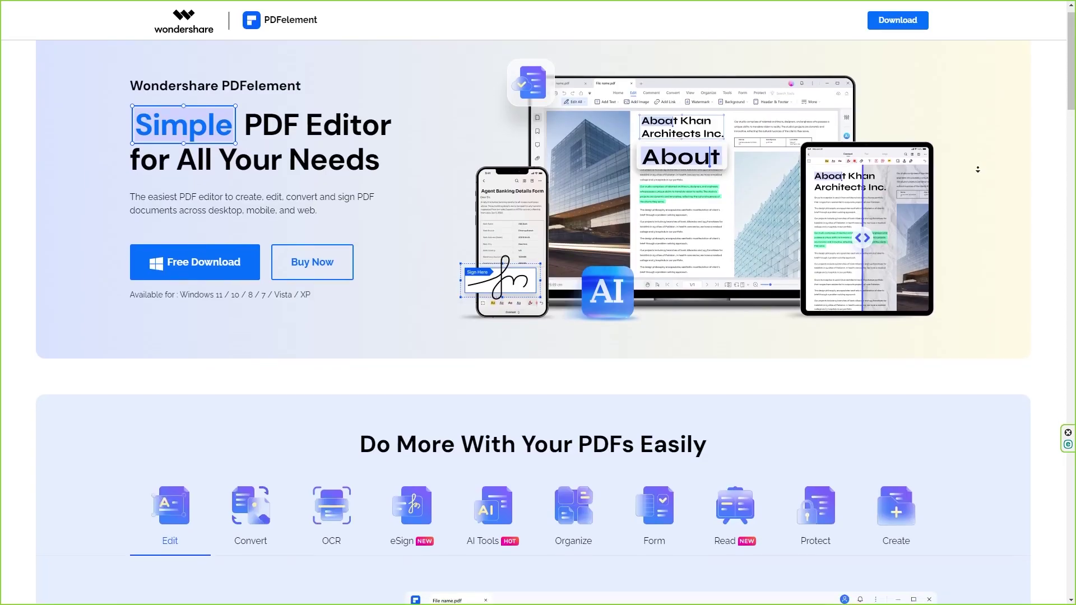
- Open the Share dialog for Doctor Dolittle and show the Mobile tab's QR code
scroll(978, 176, down, 2)
scroll(978, 176, down, 2)
scroll(978, 175, down, 2)
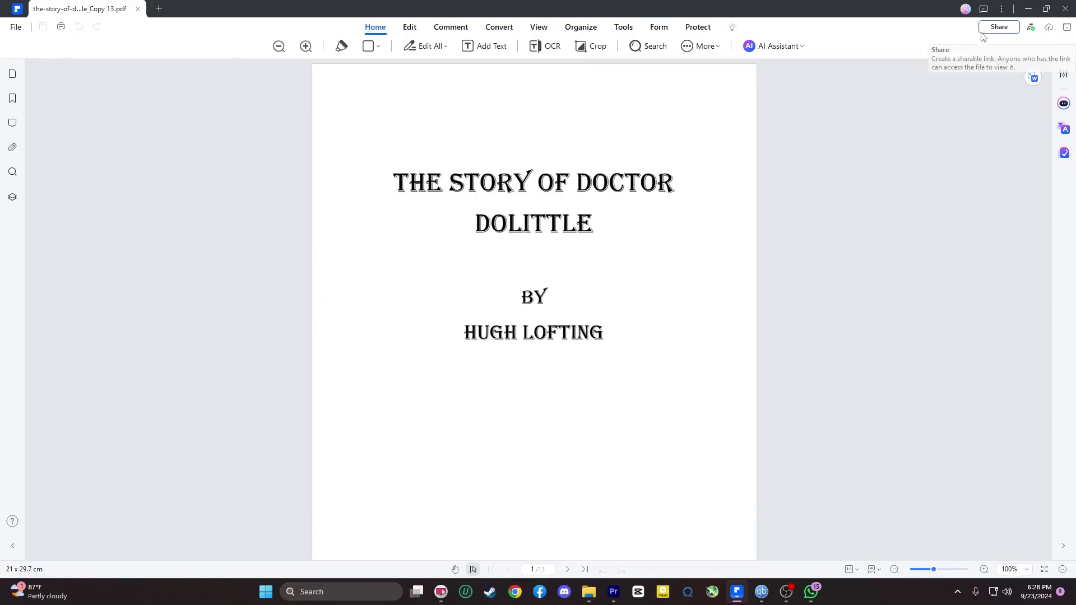
click(981, 32)
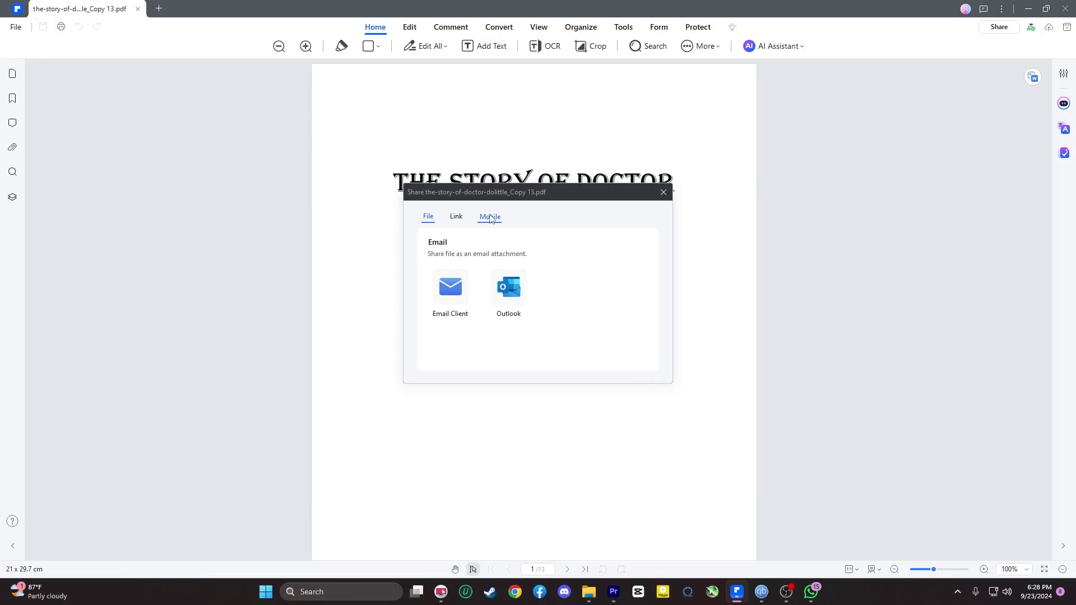
click(490, 217)
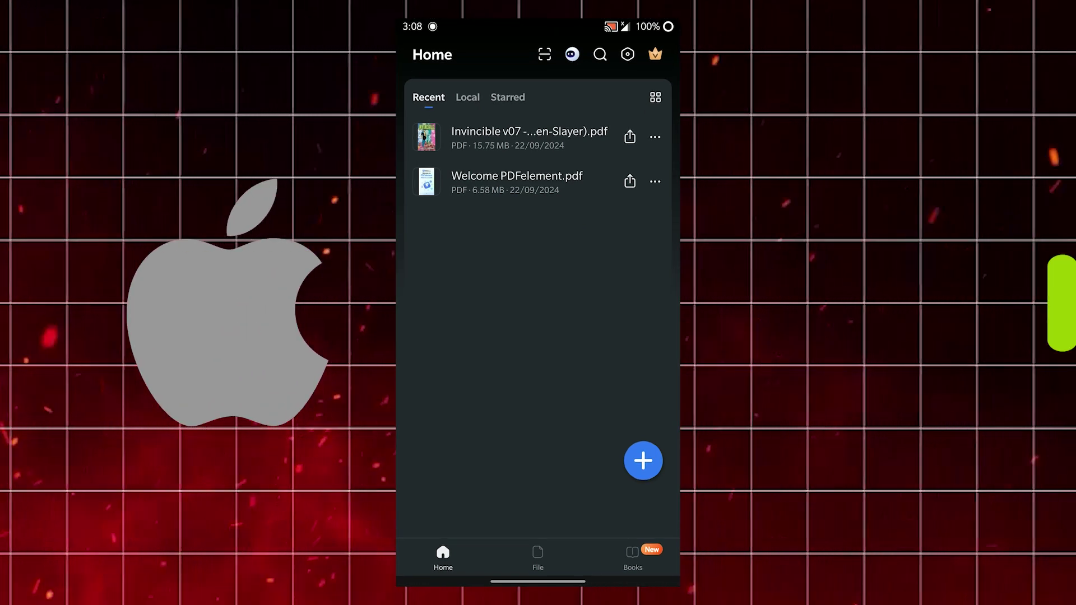
- Open the Invincible comic PDF and try the QR scanner, answering the camera permission prompt
click(570, 132)
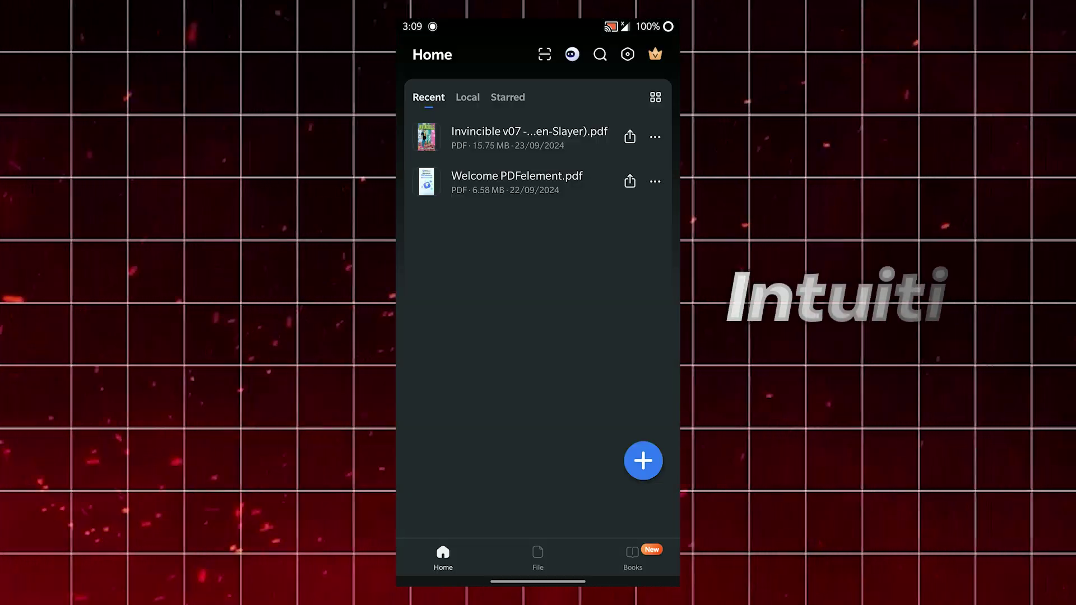
click(544, 54)
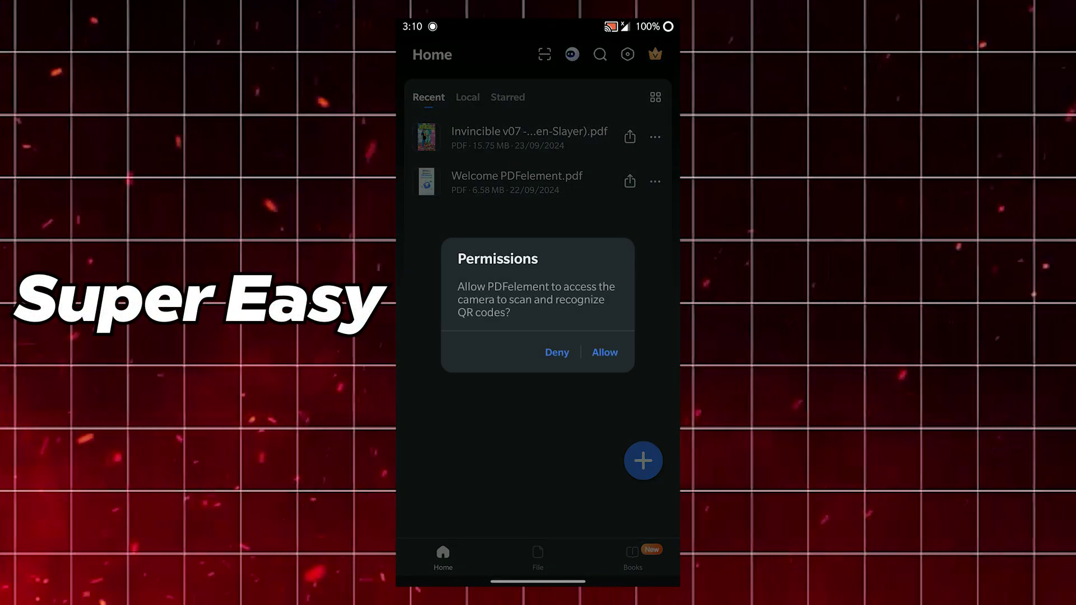
click(556, 353)
click(571, 55)
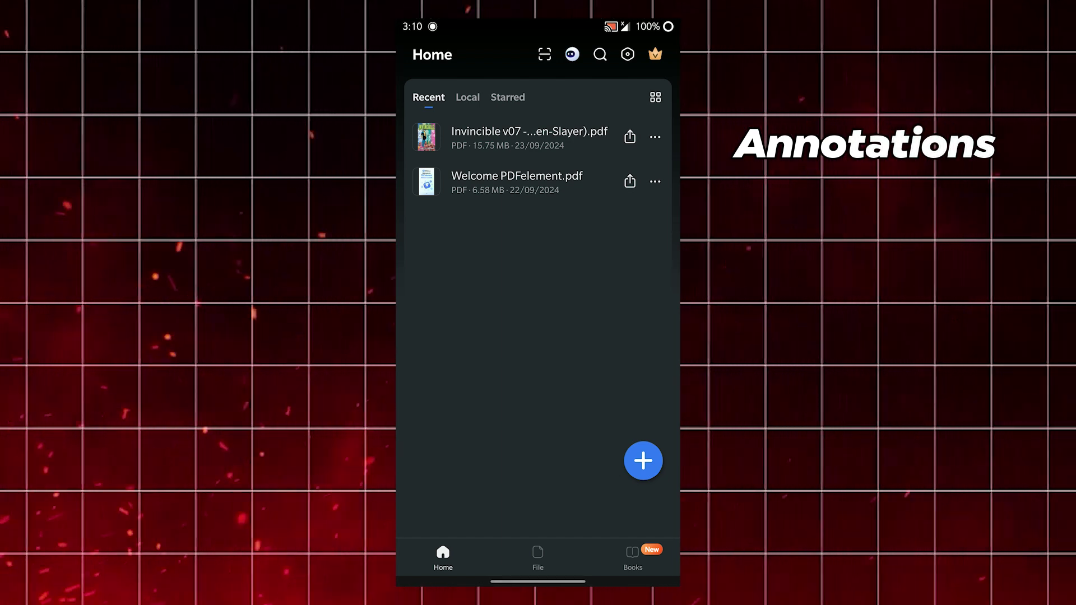
- Go to Files, then Books, and scroll through the free titles library
click(538, 558)
click(633, 558)
scroll(609, 332, down, 2)
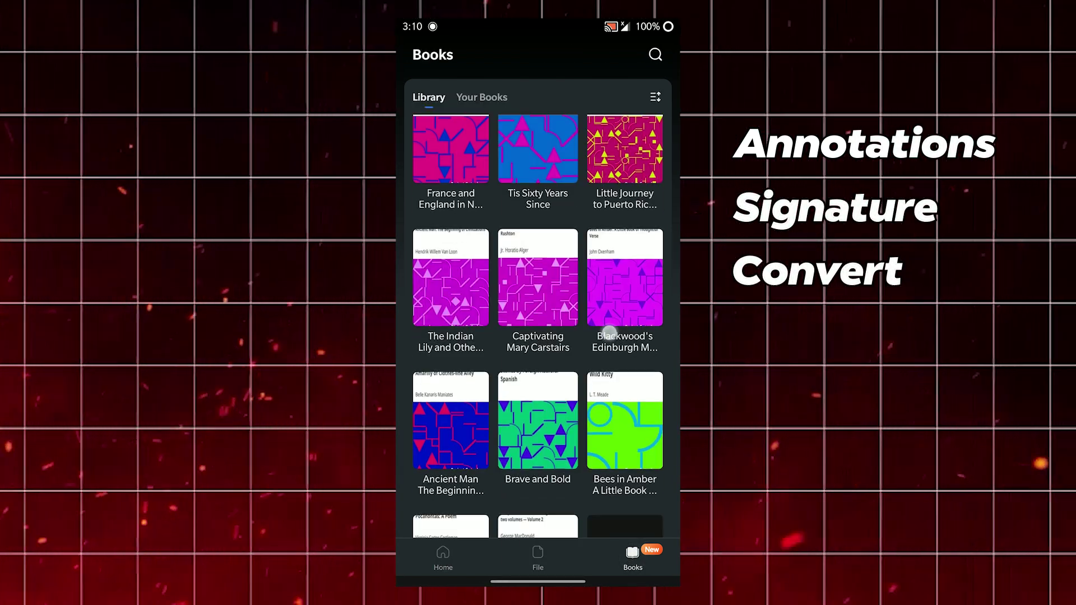
scroll(609, 333, down, 3)
scroll(624, 247, down, 2)
scroll(624, 247, down, 3)
scroll(632, 172, down, 2)
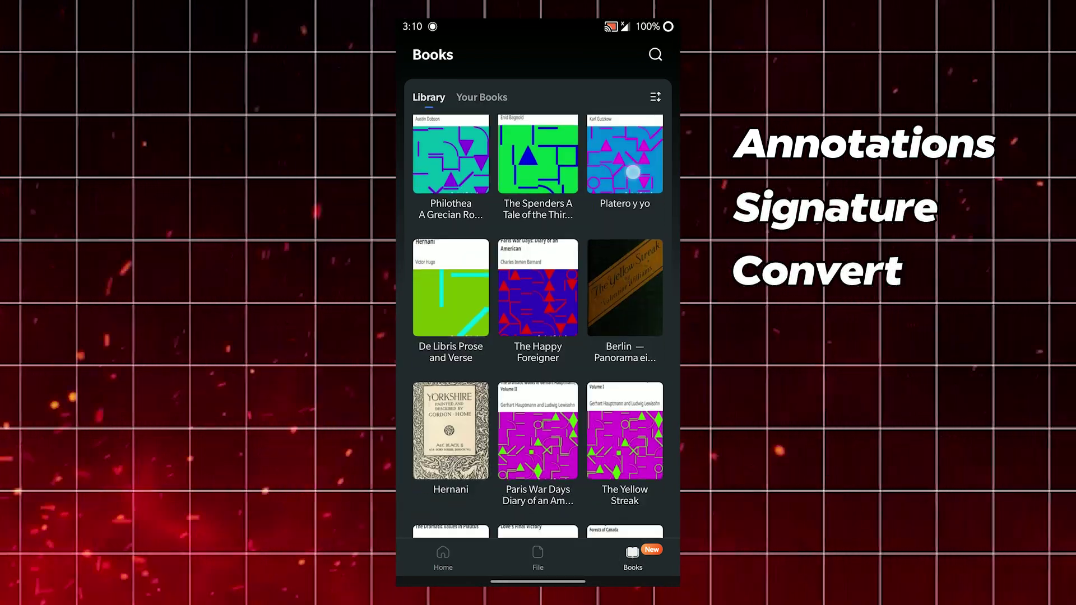
scroll(633, 172, down, 2)
scroll(538, 325, down, 5)
scroll(538, 325, down, 2)
scroll(538, 325, down, 5)
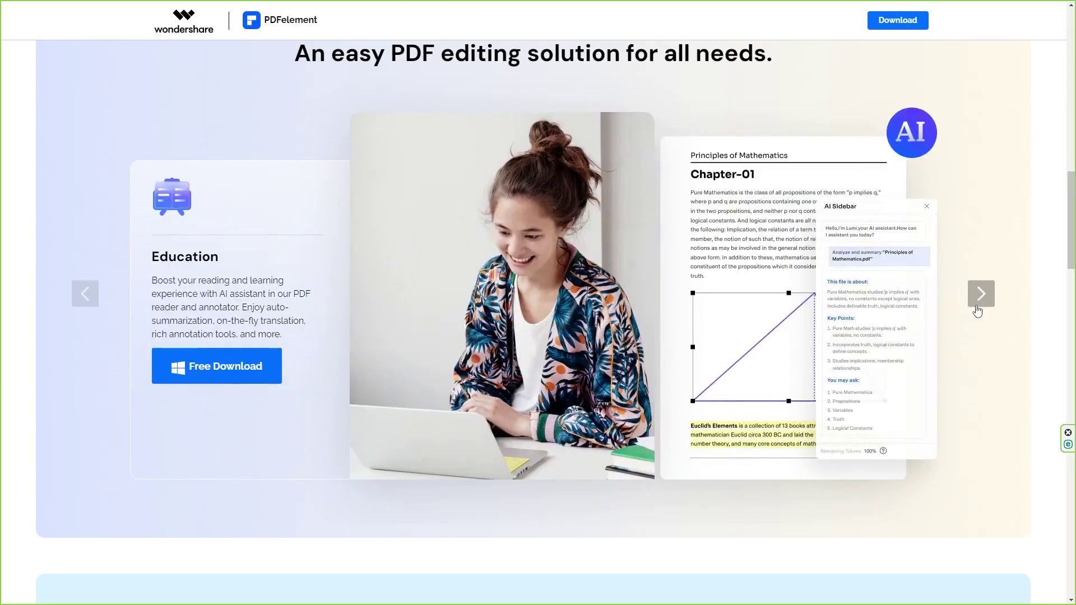
- Advance the website's use-case carousel through Legal & Government to Small Business
click(977, 306)
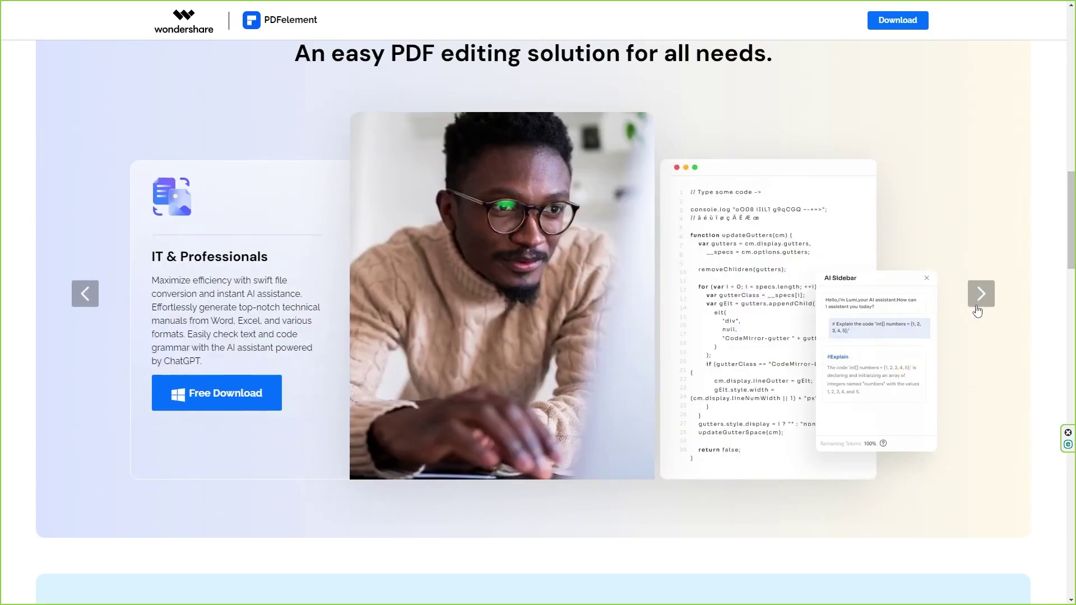
click(977, 310)
click(977, 310)
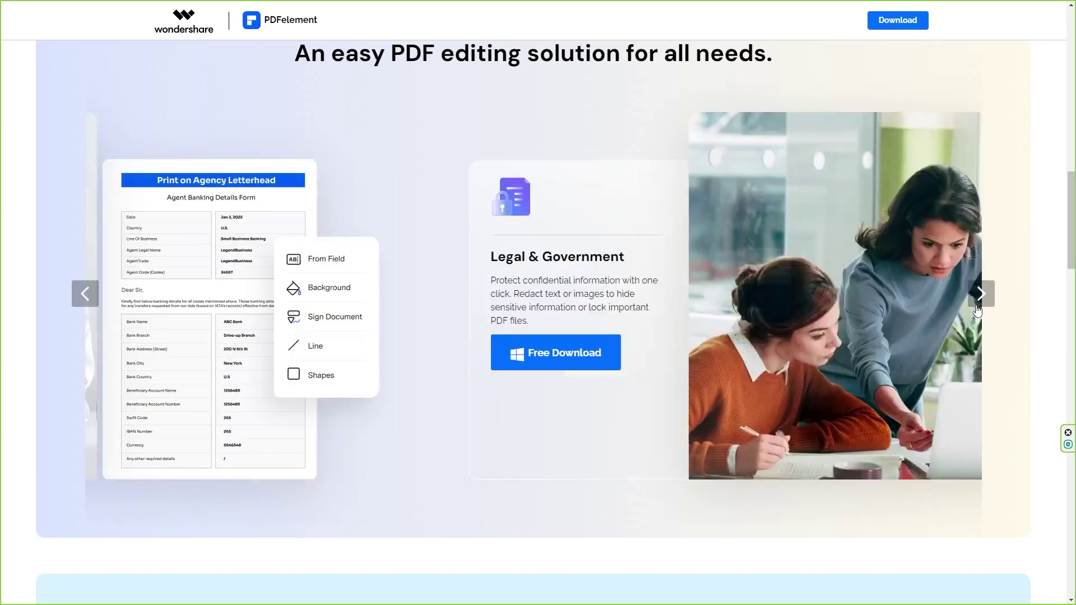
click(978, 310)
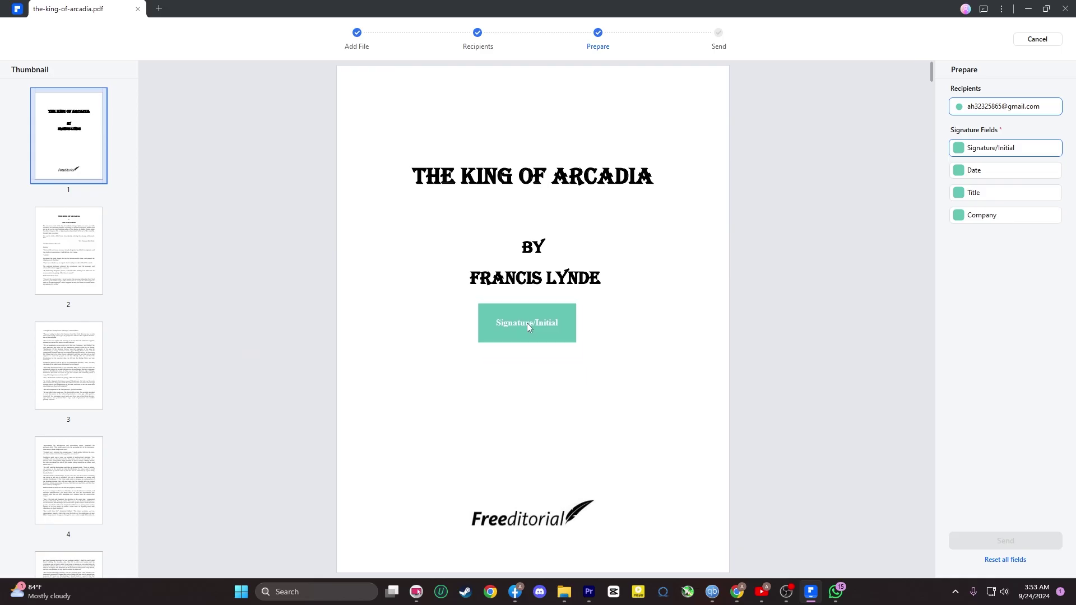
- Place Date, Title and Company fields below the signature, then run Batch PDFs OCR
drag(961, 171, 560, 348)
drag(537, 386, 531, 388)
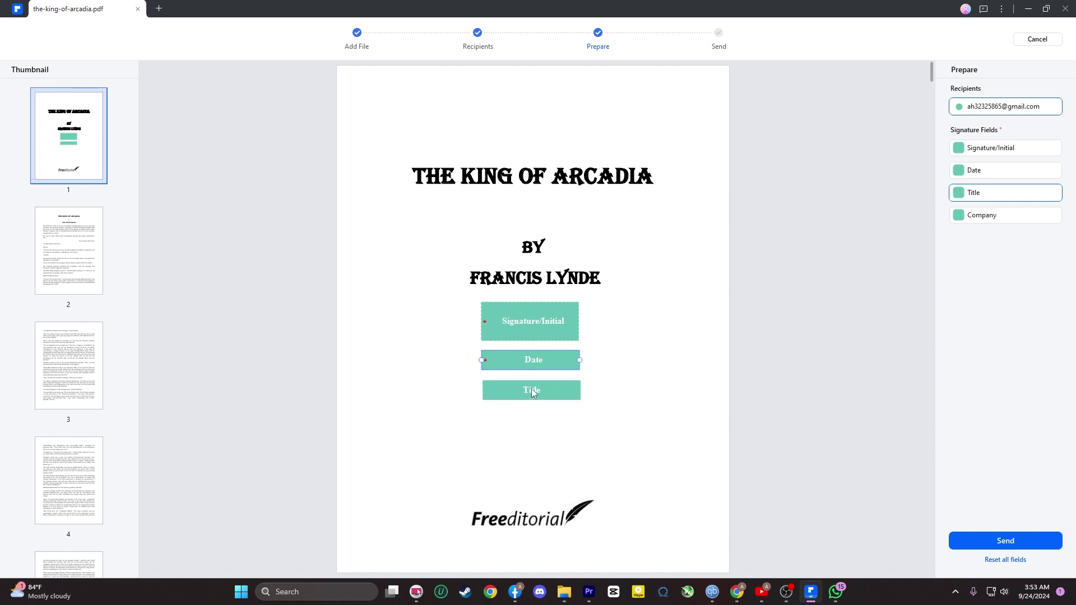
drag(982, 215, 531, 411)
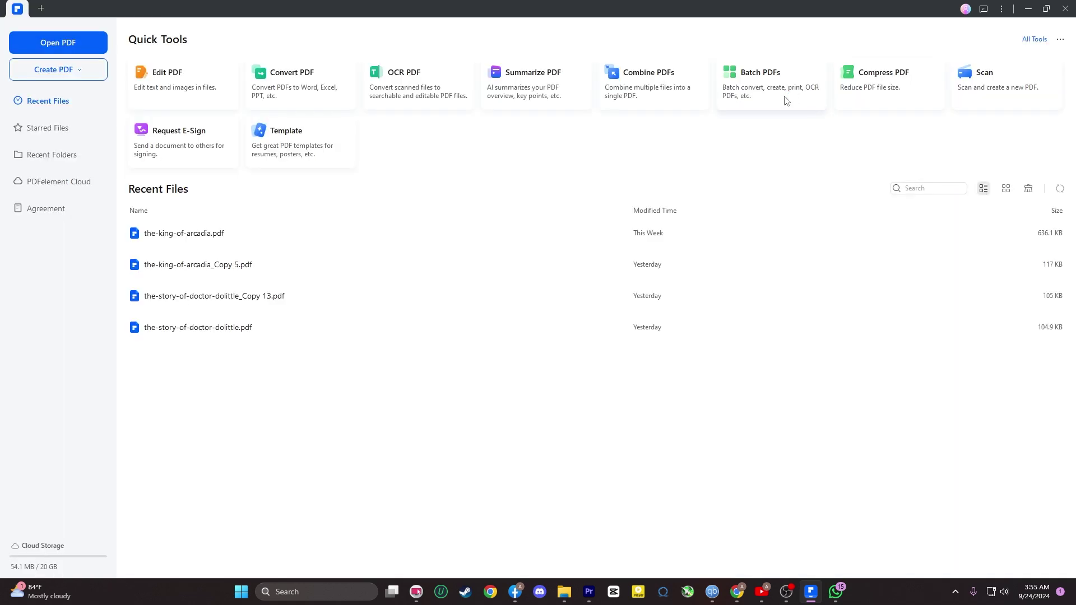
click(786, 101)
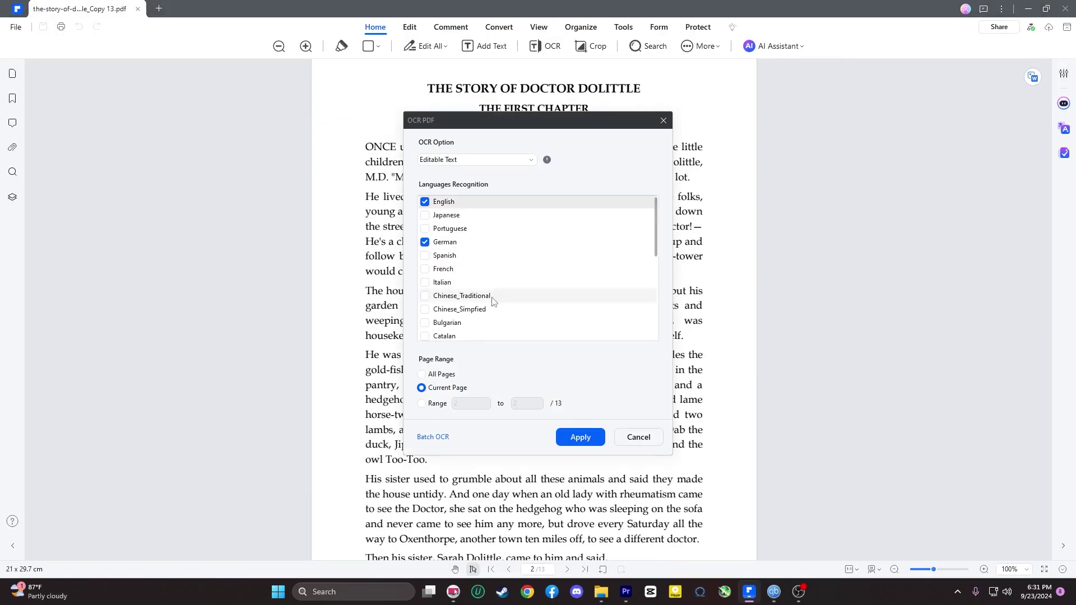
click(580, 437)
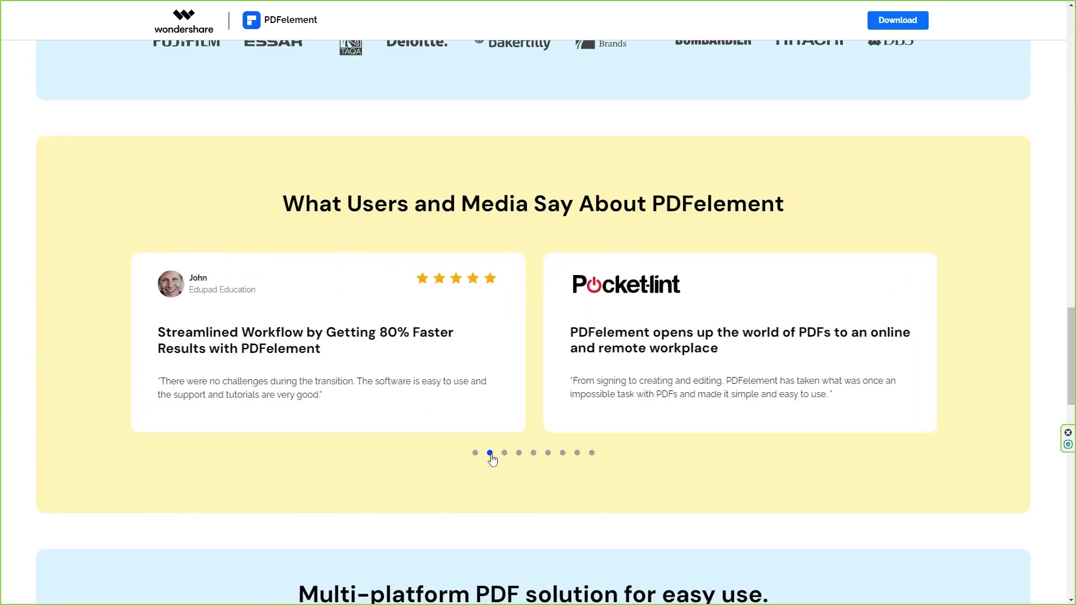
- Start the PDFelement installer download, then scroll Doctor Dolittle while the AI summary streams
click(520, 455)
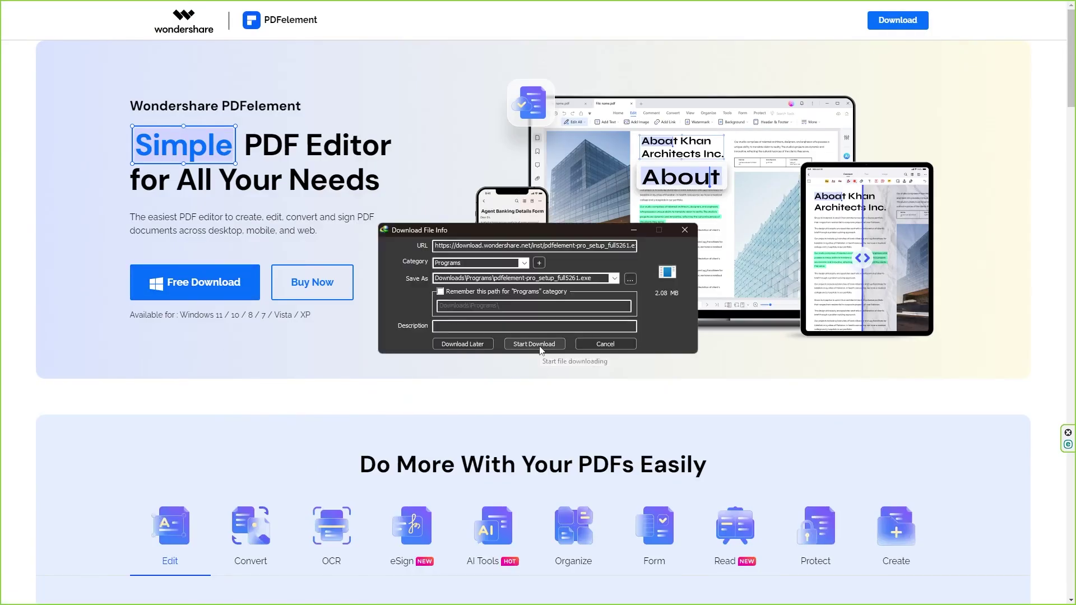
click(540, 345)
scroll(501, 430, down, 10)
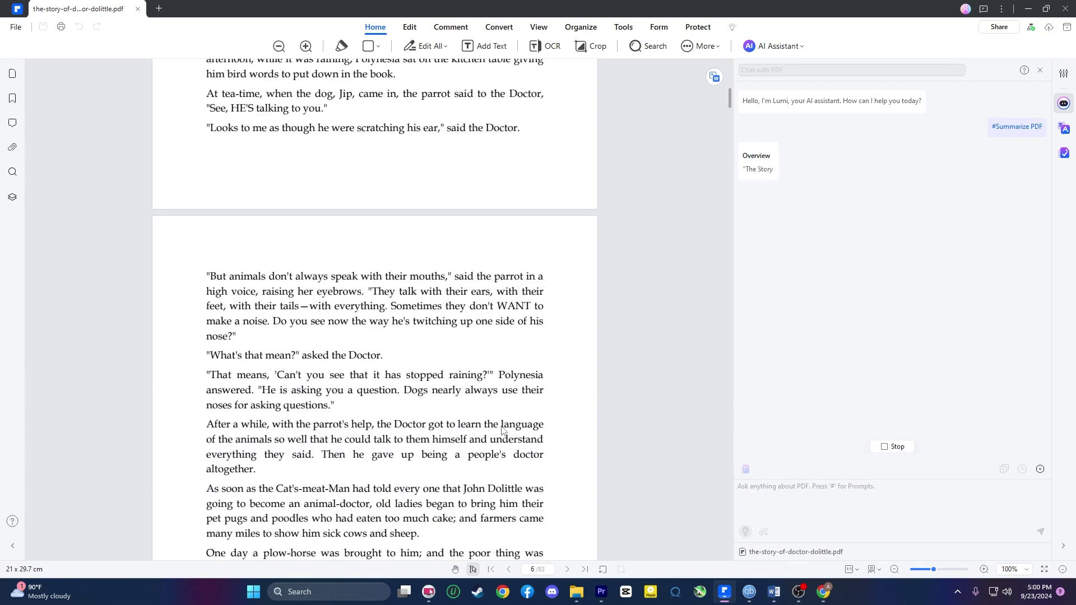
scroll(501, 430, down, 4)
scroll(502, 431, down, 3)
scroll(502, 430, down, 2)
scroll(501, 430, down, 2)
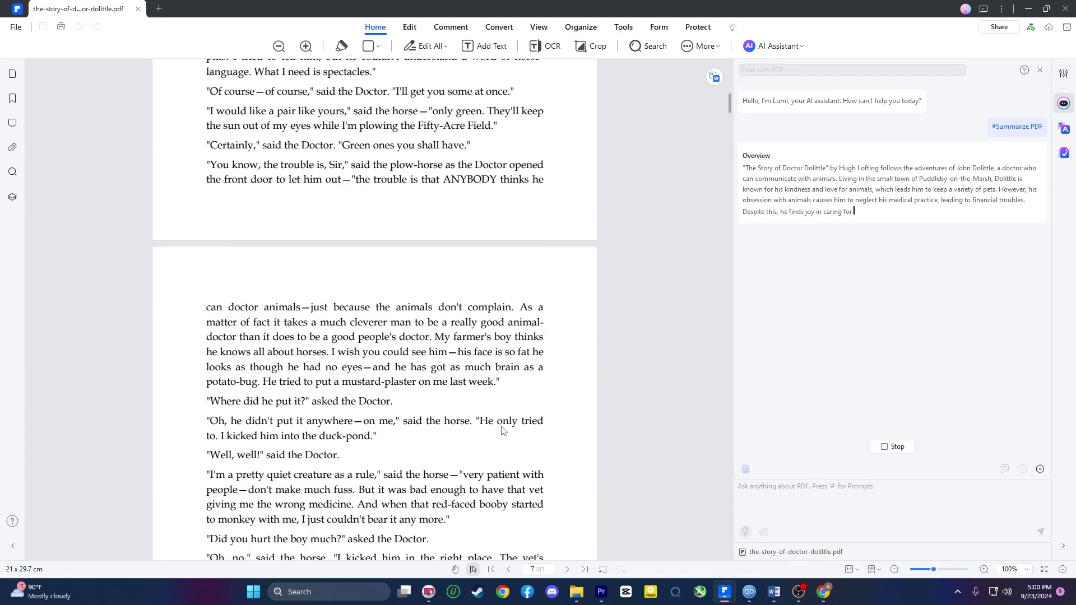
scroll(502, 431, down, 3)
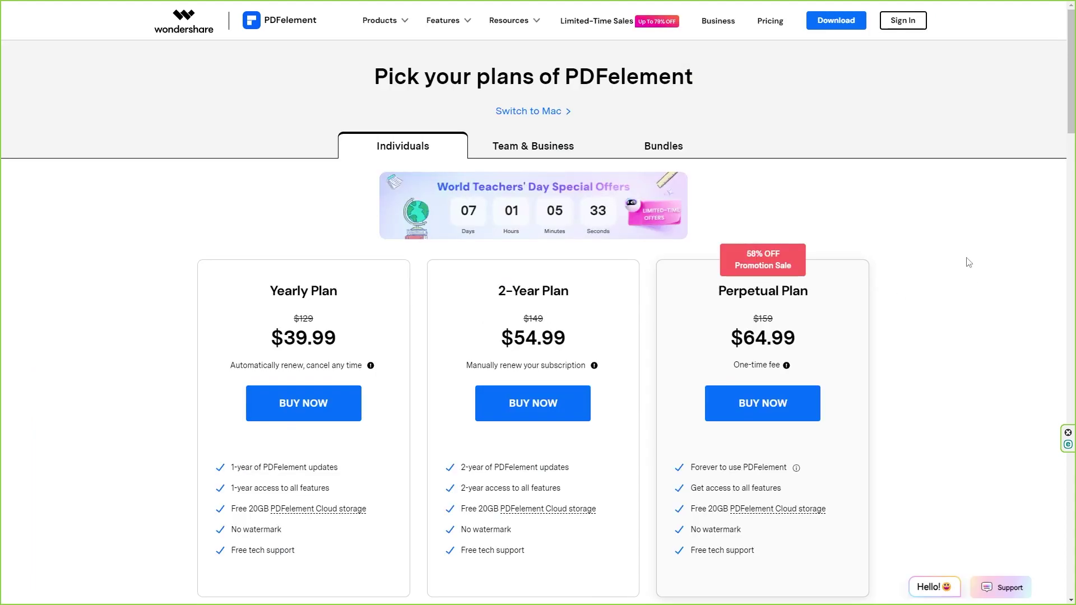
- Scroll through the Yearly, 2-Year and Perpetual plan prices and the comparison table
scroll(968, 262, down, 2)
scroll(969, 261, down, 1)
scroll(968, 262, down, 1)
scroll(969, 262, down, 2)
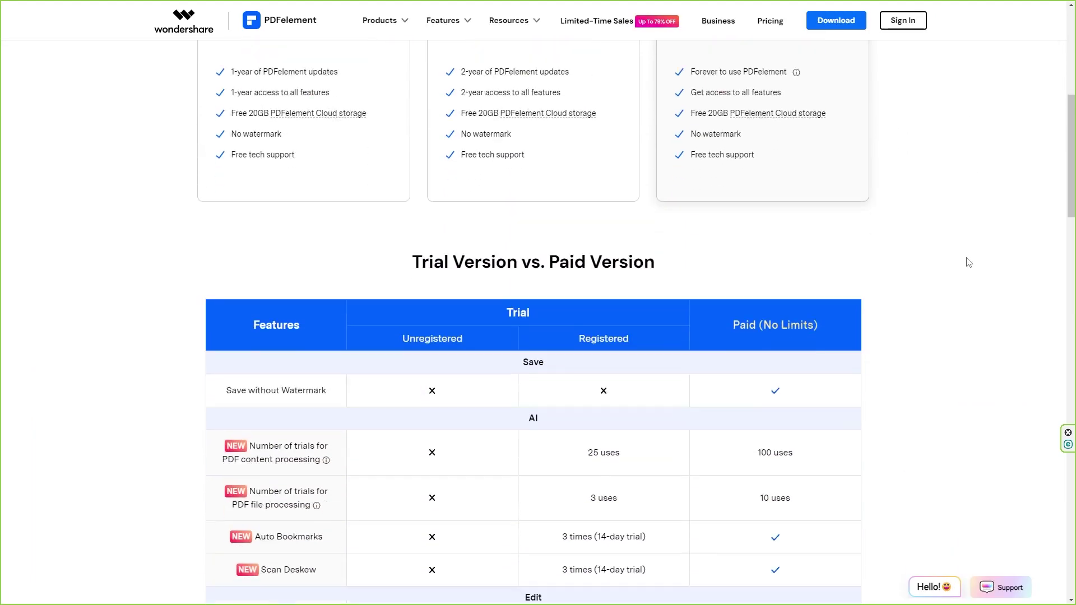
scroll(969, 261, up, 1)
scroll(968, 261, up, 7)
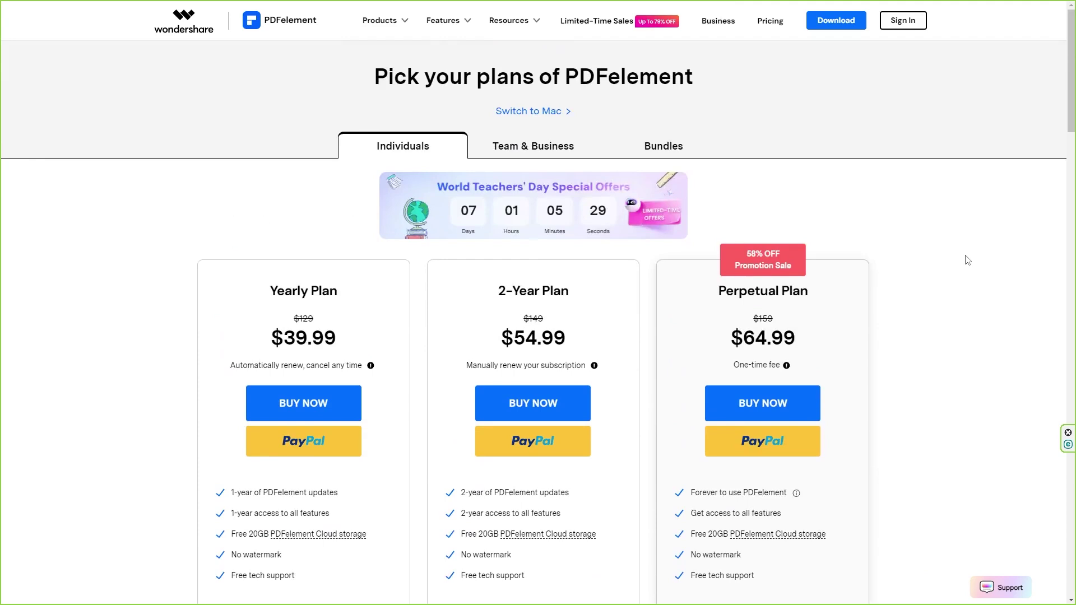
scroll(964, 268, down, 1)
scroll(963, 274, down, 2)
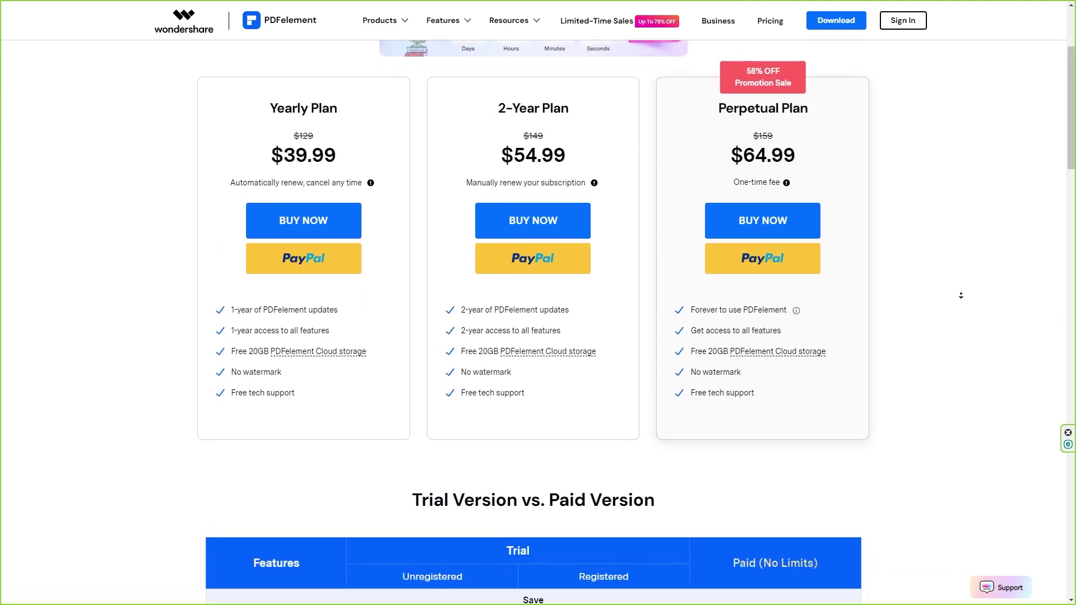
scroll(962, 286, down, 3)
scroll(961, 296, down, 2)
scroll(961, 295, down, 2)
scroll(899, 252, up, 10)
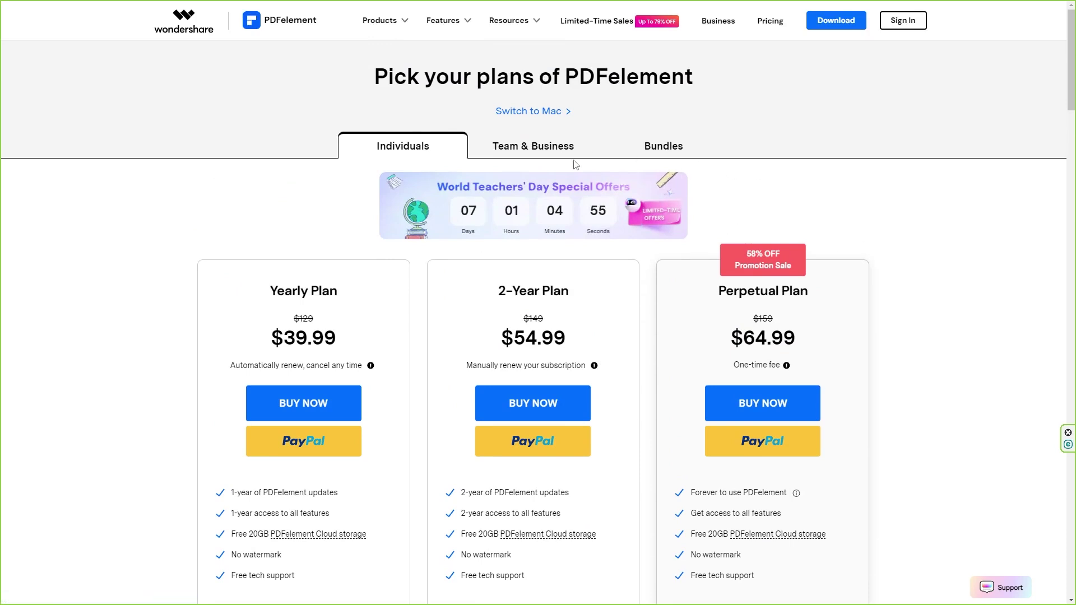
- Open the Perpetual Plan checkout totaling $69.94, then go back to the pricing page
click(747, 345)
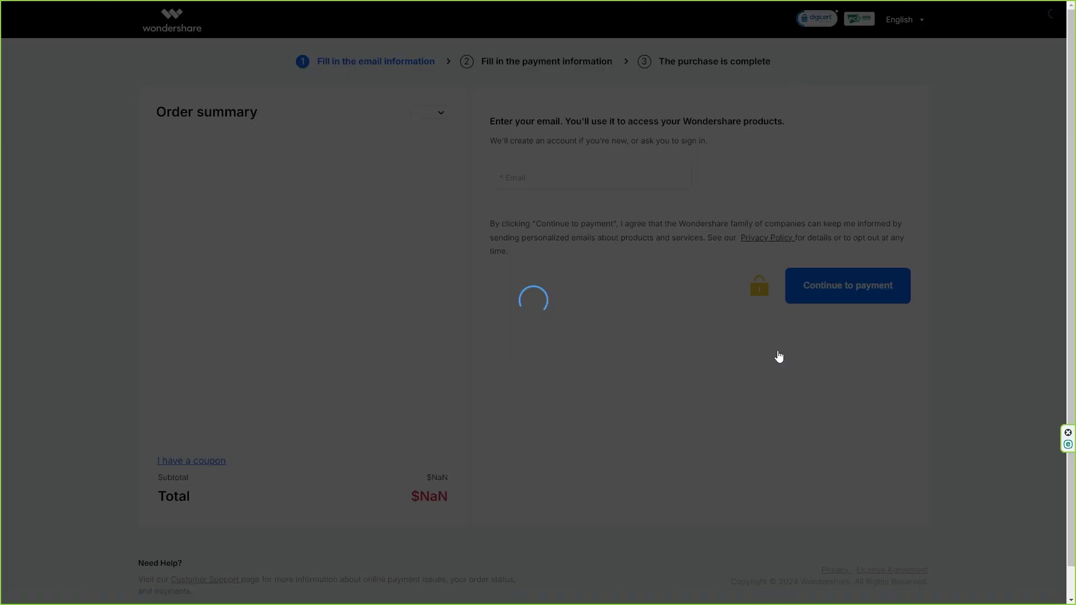
scroll(704, 373, down, 1)
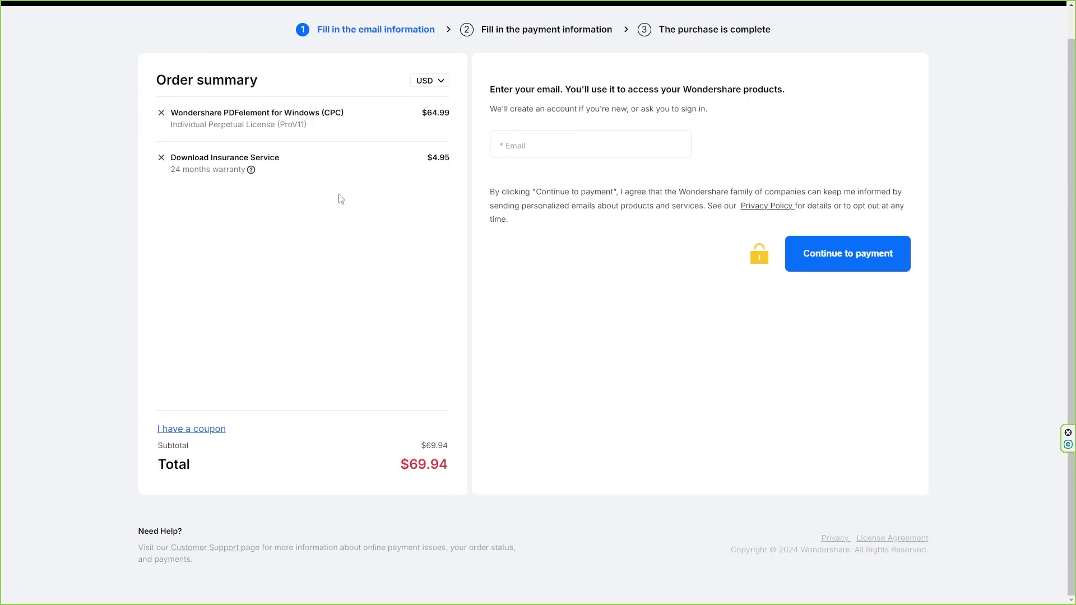
key(alt+Left)
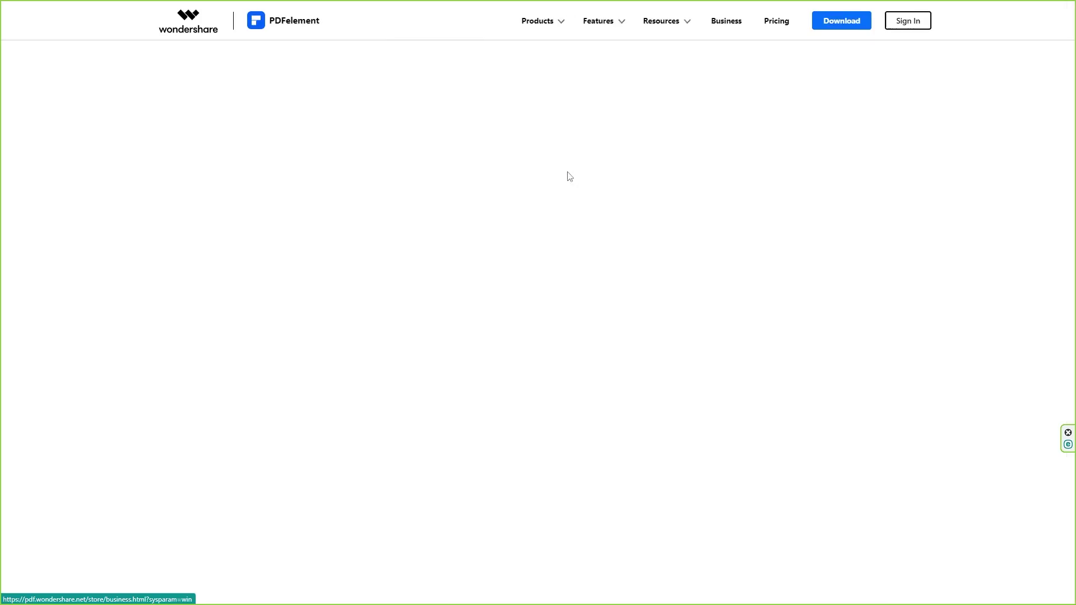